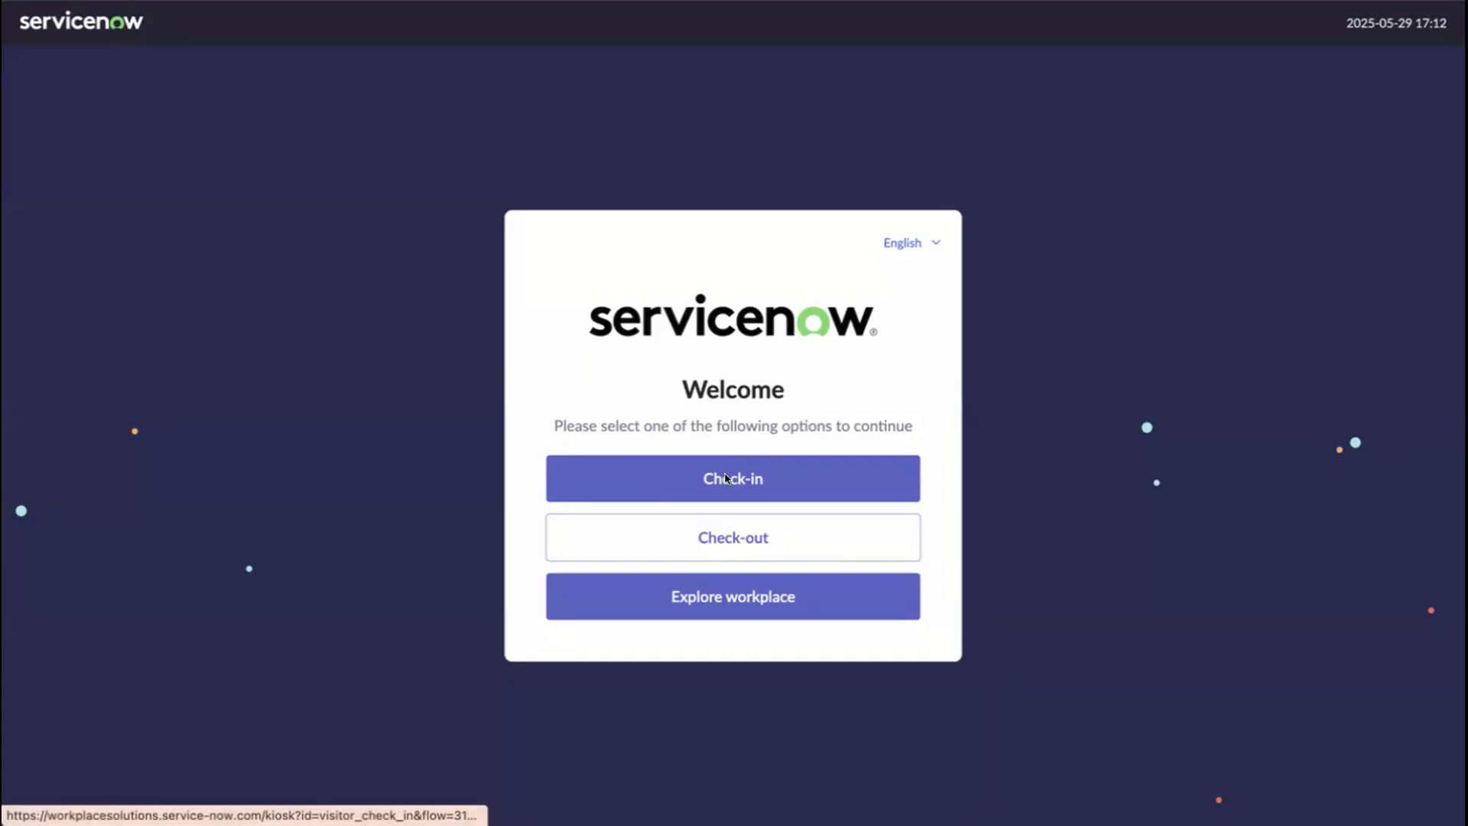
- Look up invitations by the visitor's e-mail address, which returns no invitations
{"action": "left_click", "coordinate": [673, 479]}
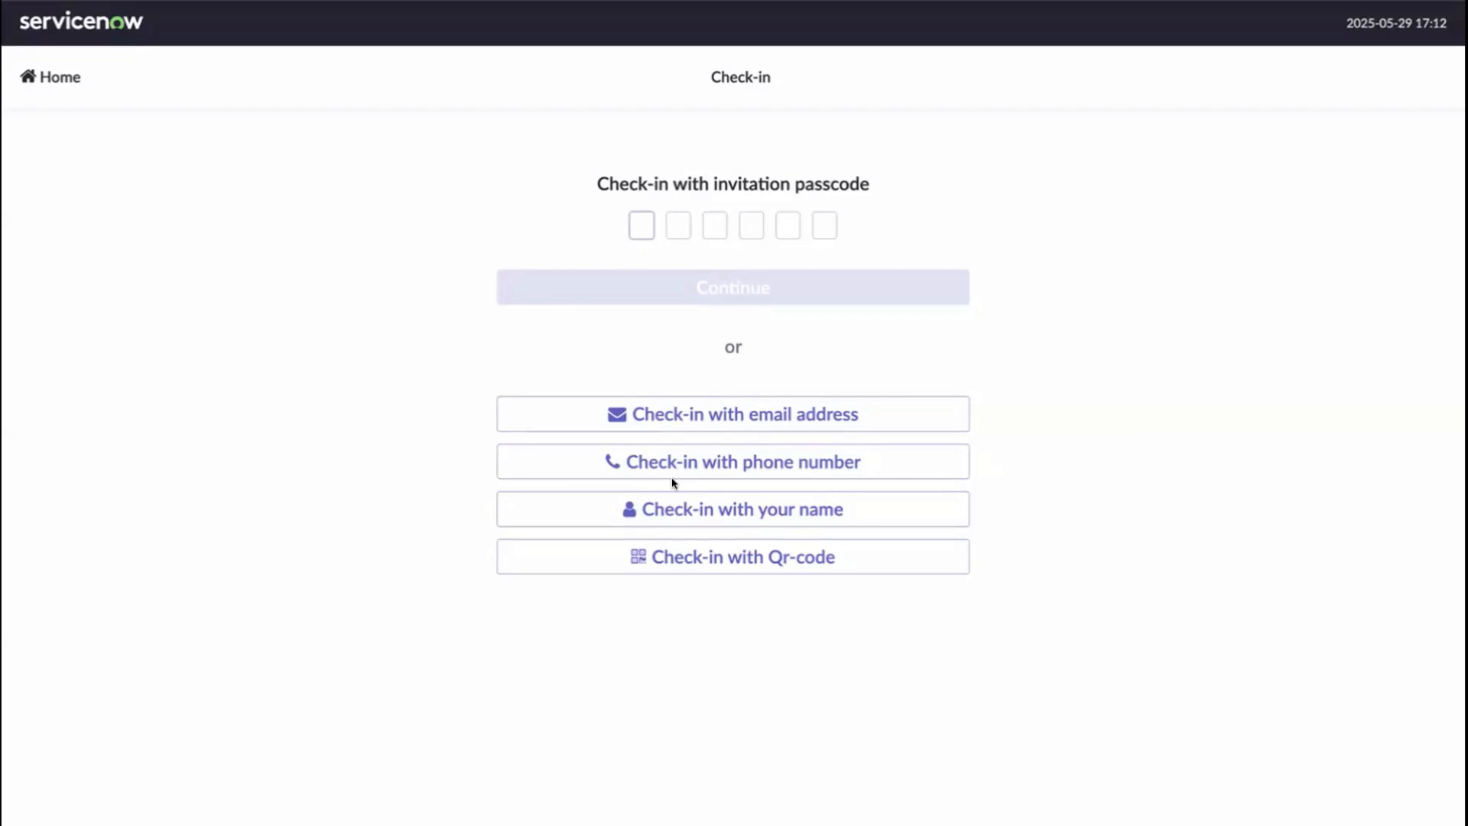
{"action": "left_click", "coordinate": [711, 516]}
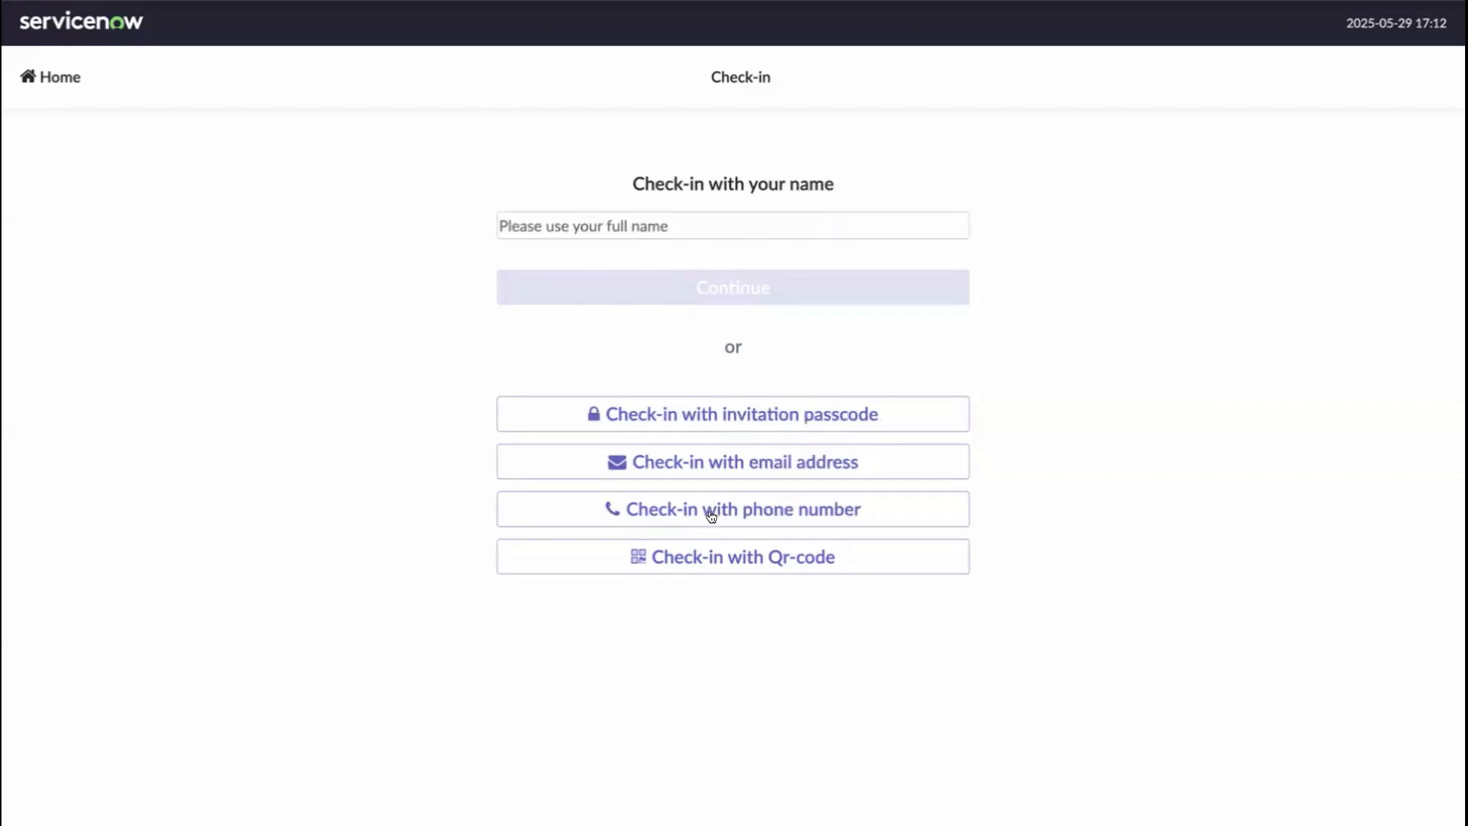
{"action": "left_click", "coordinate": [704, 459]}
{"action": "left_click", "coordinate": [626, 224]}
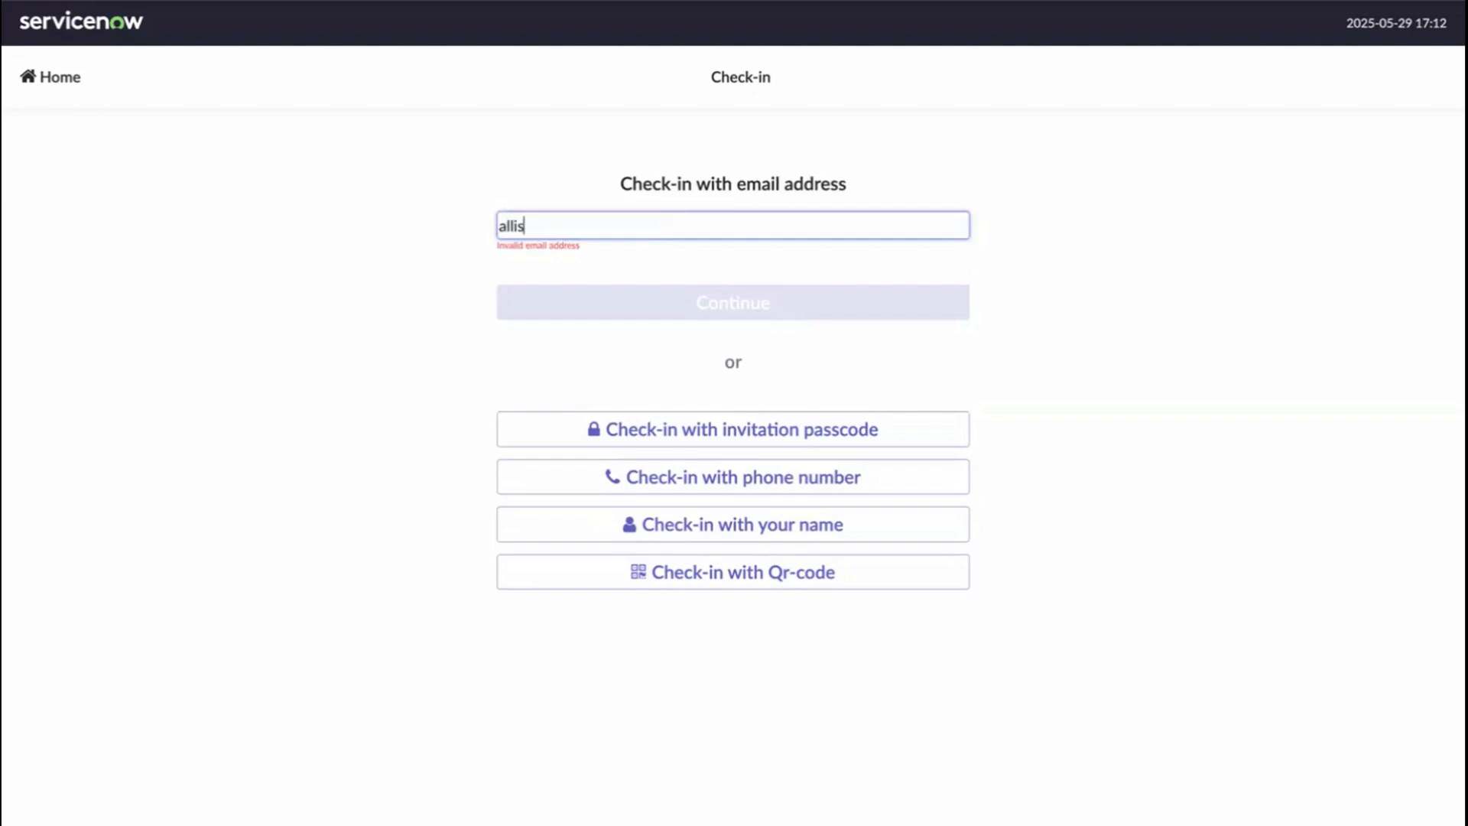
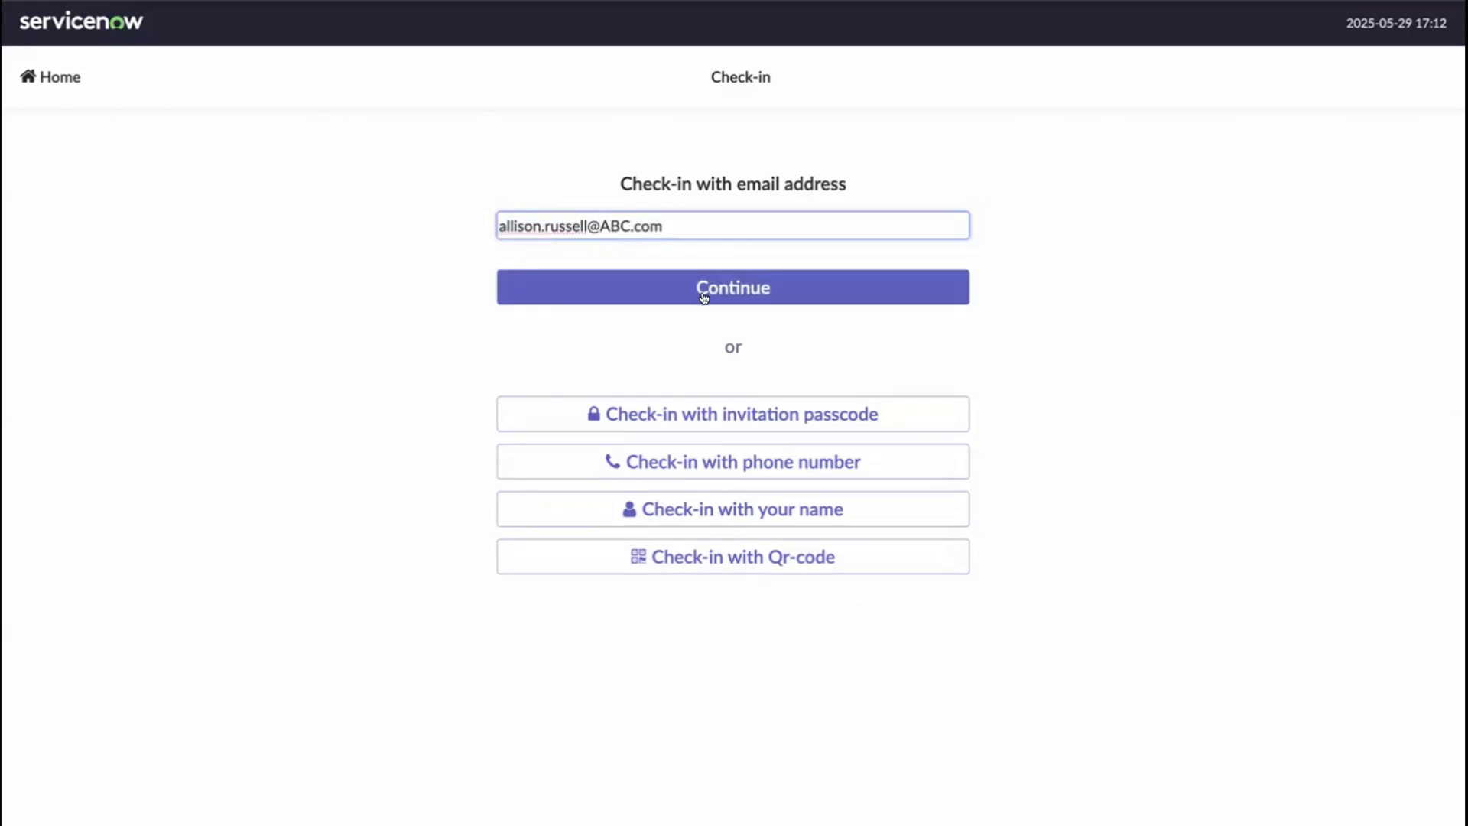
{"action": "left_click", "coordinate": [704, 297]}
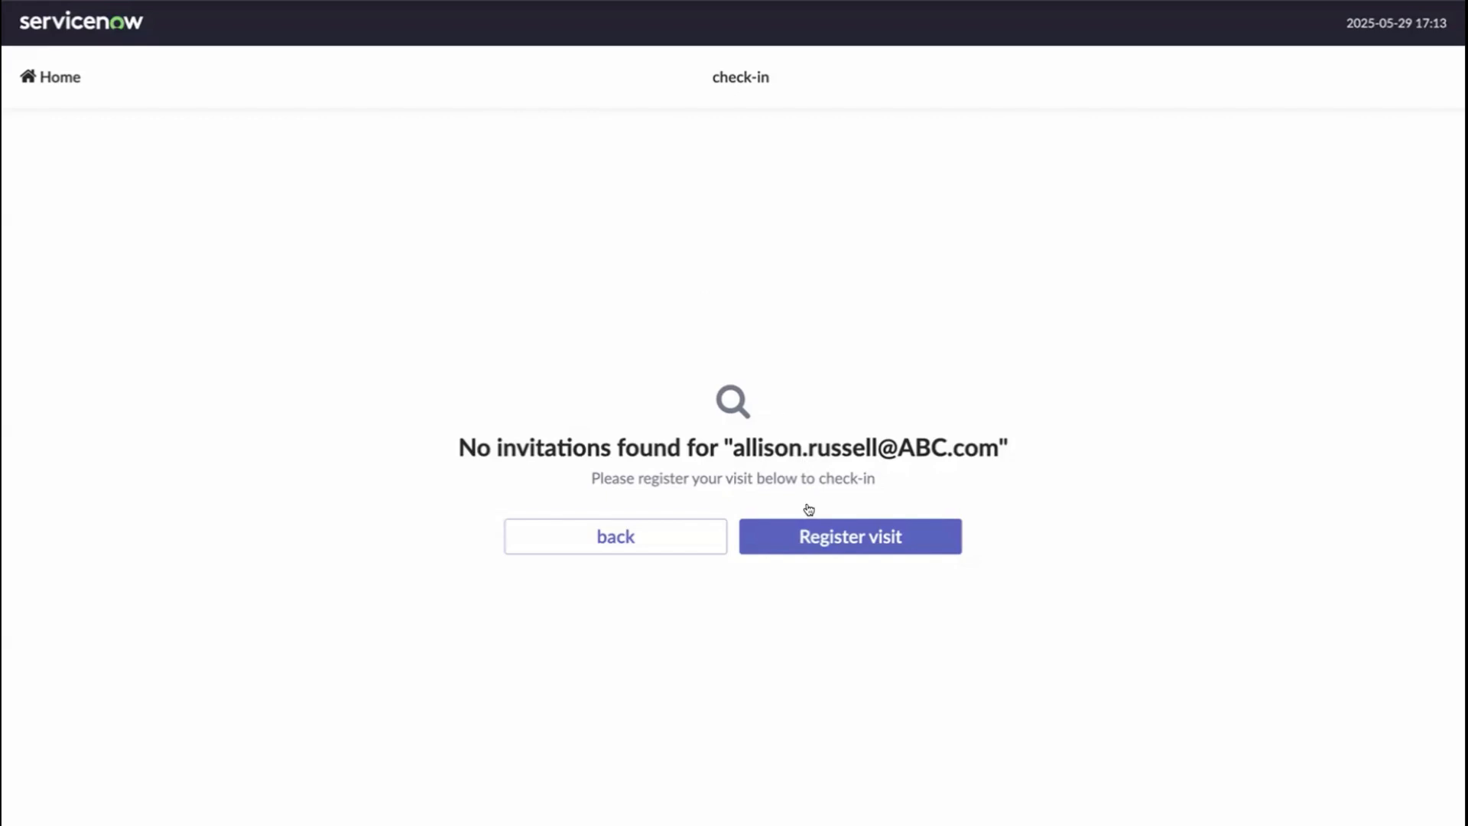
- Start a new visit registration with purpose Family or friend
{"action": "left_click", "coordinate": [810, 547]}
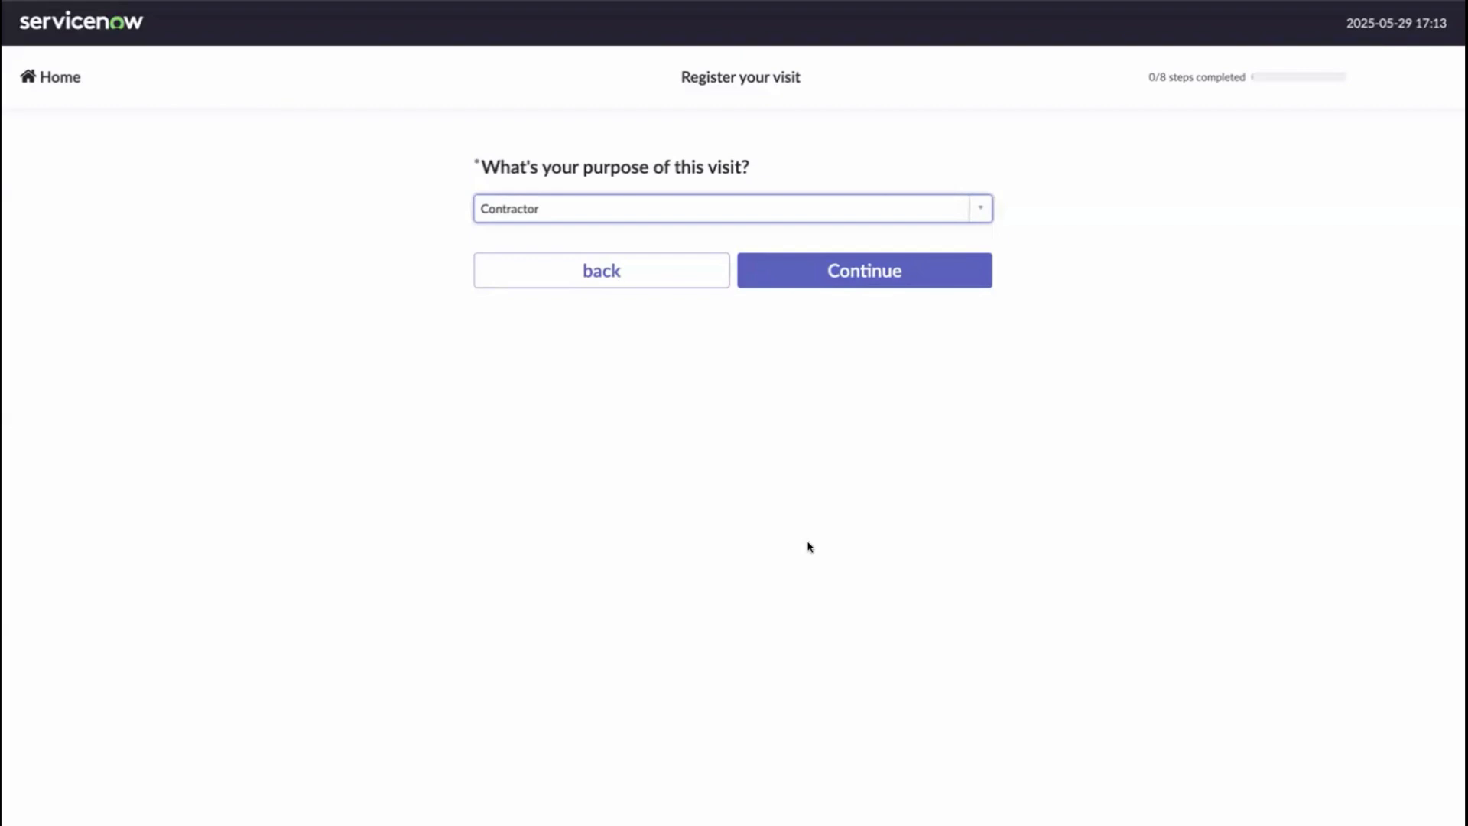
{"action": "left_click", "coordinate": [980, 209]}
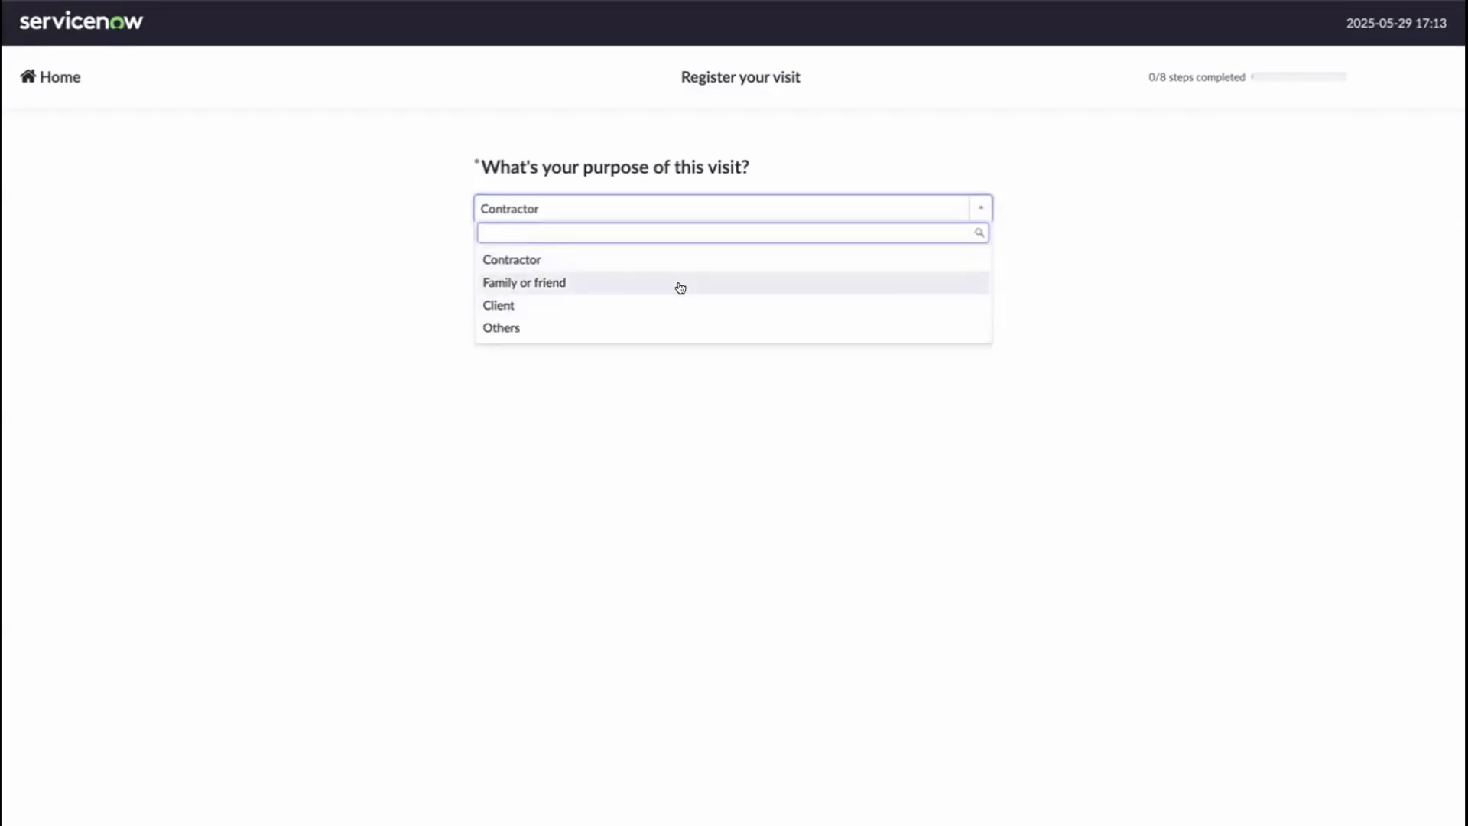
{"action": "left_click", "coordinate": [680, 288]}
{"action": "left_click", "coordinate": [803, 267]}
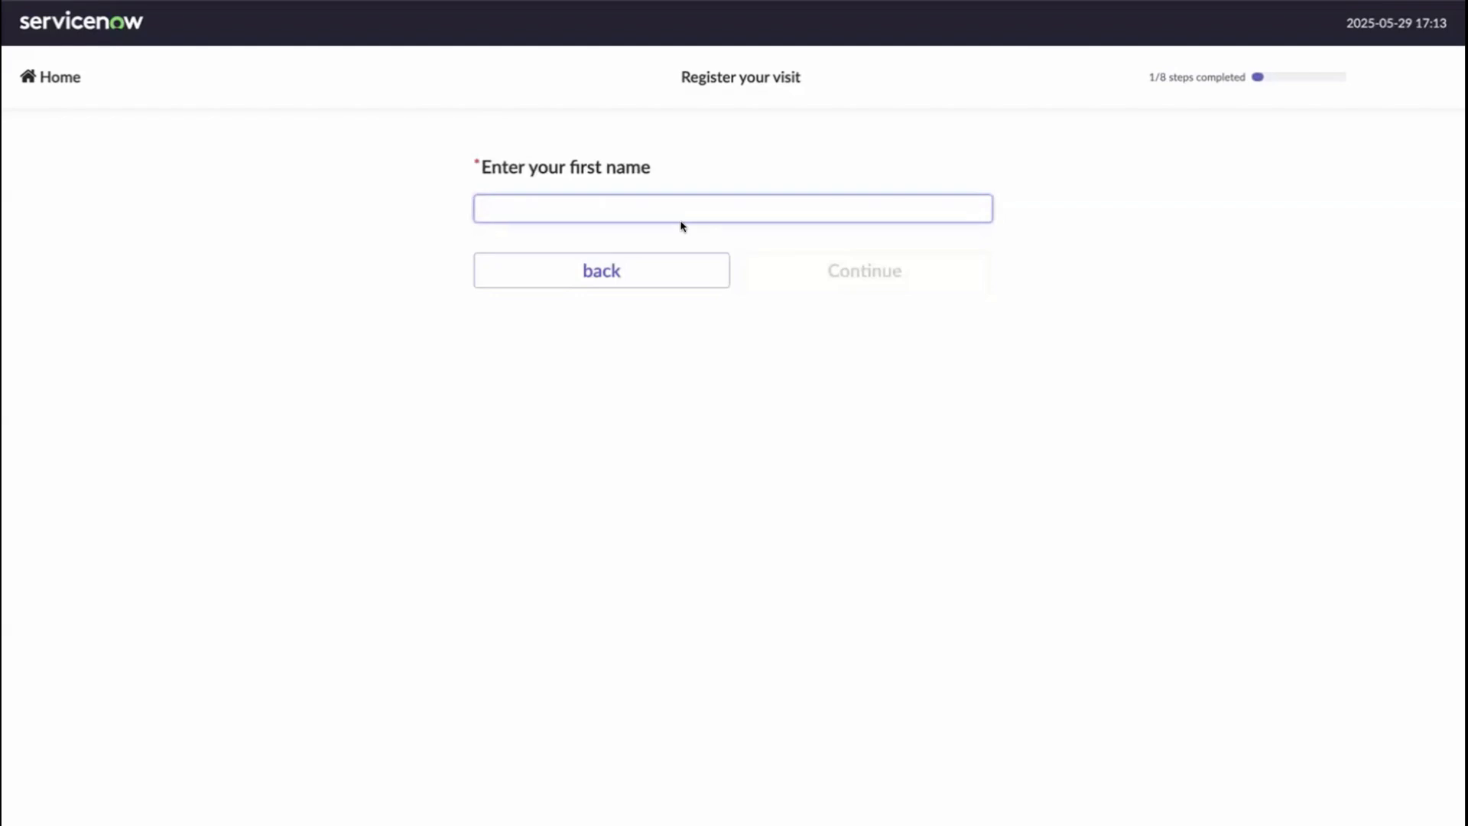
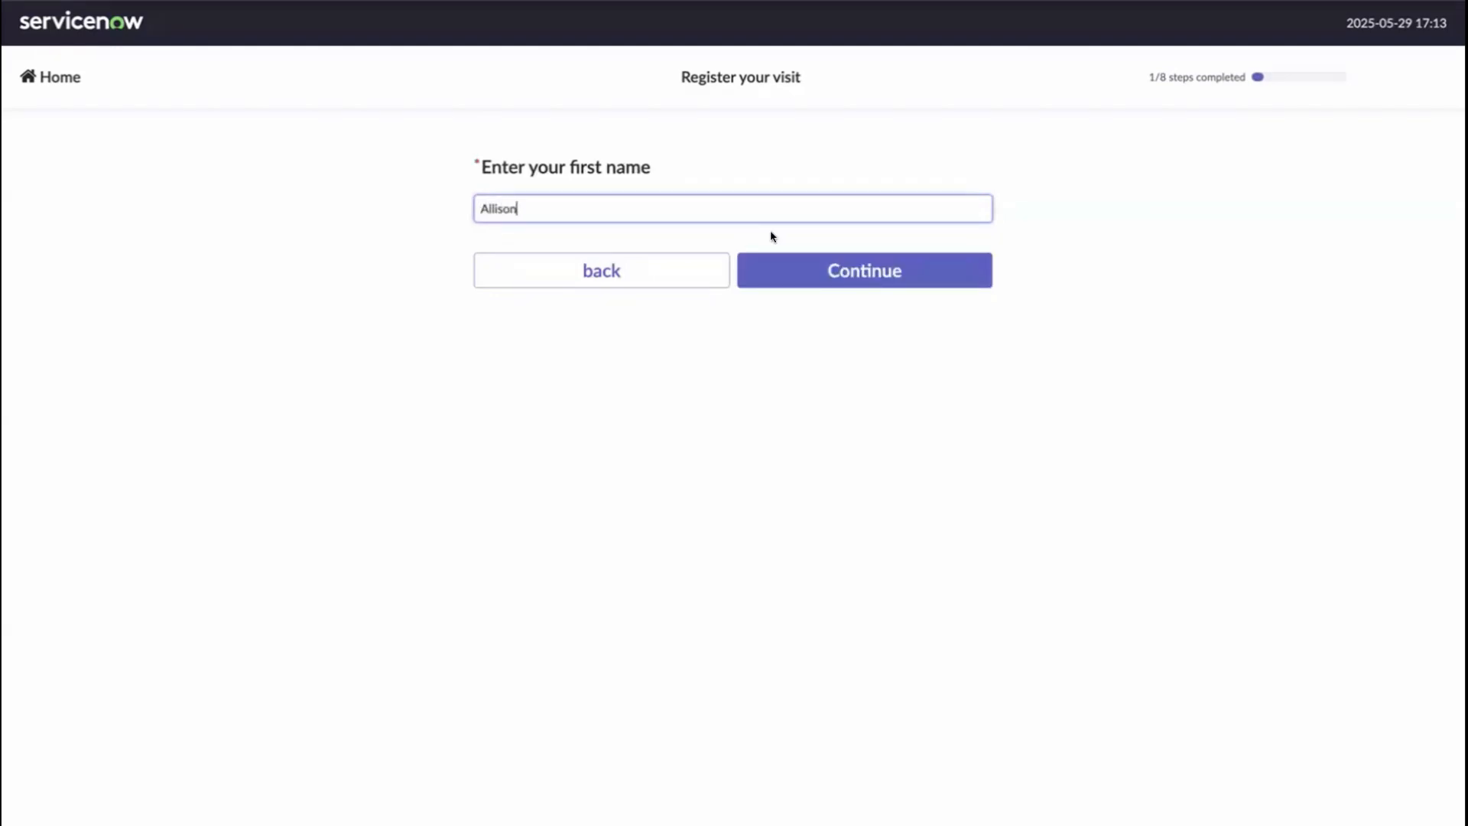
- Enter the visitor's first and last name and company ABC, leaving the phone number blank
{"action": "left_click", "coordinate": [790, 271]}
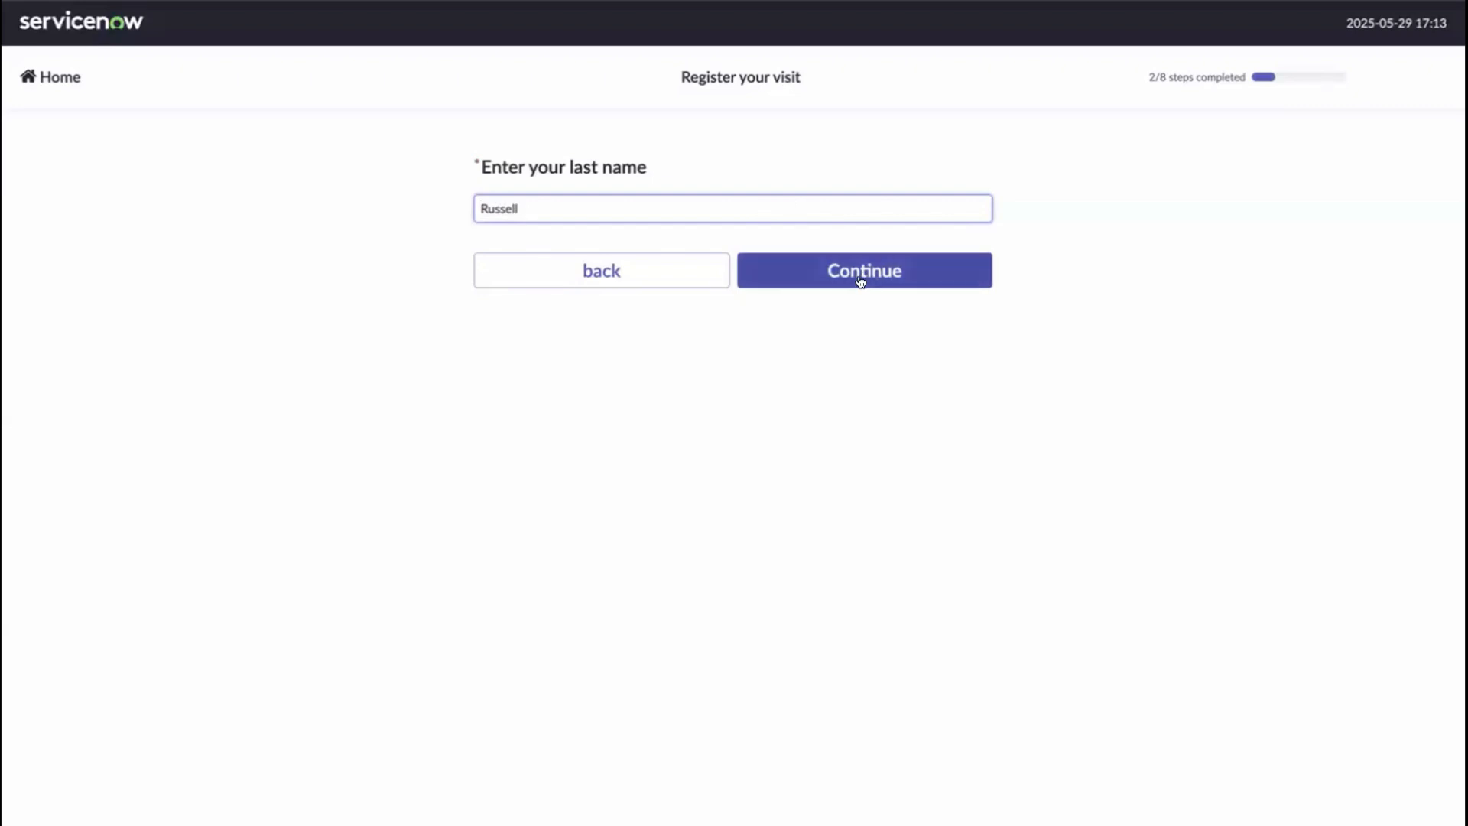
{"action": "left_click", "coordinate": [860, 282]}
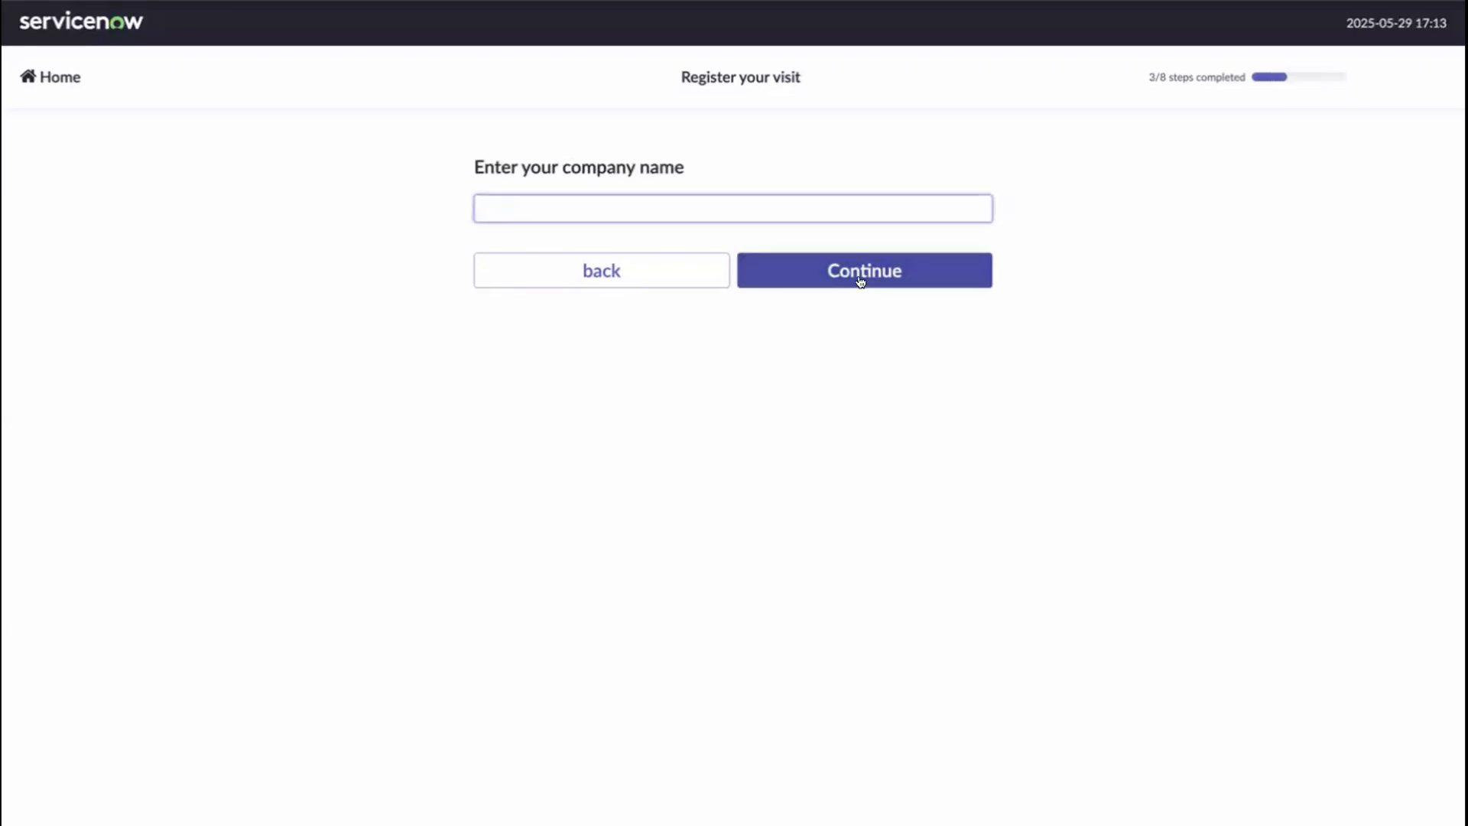
{"action": "type", "text": "ABC"}
{"action": "left_click", "coordinate": [924, 272]}
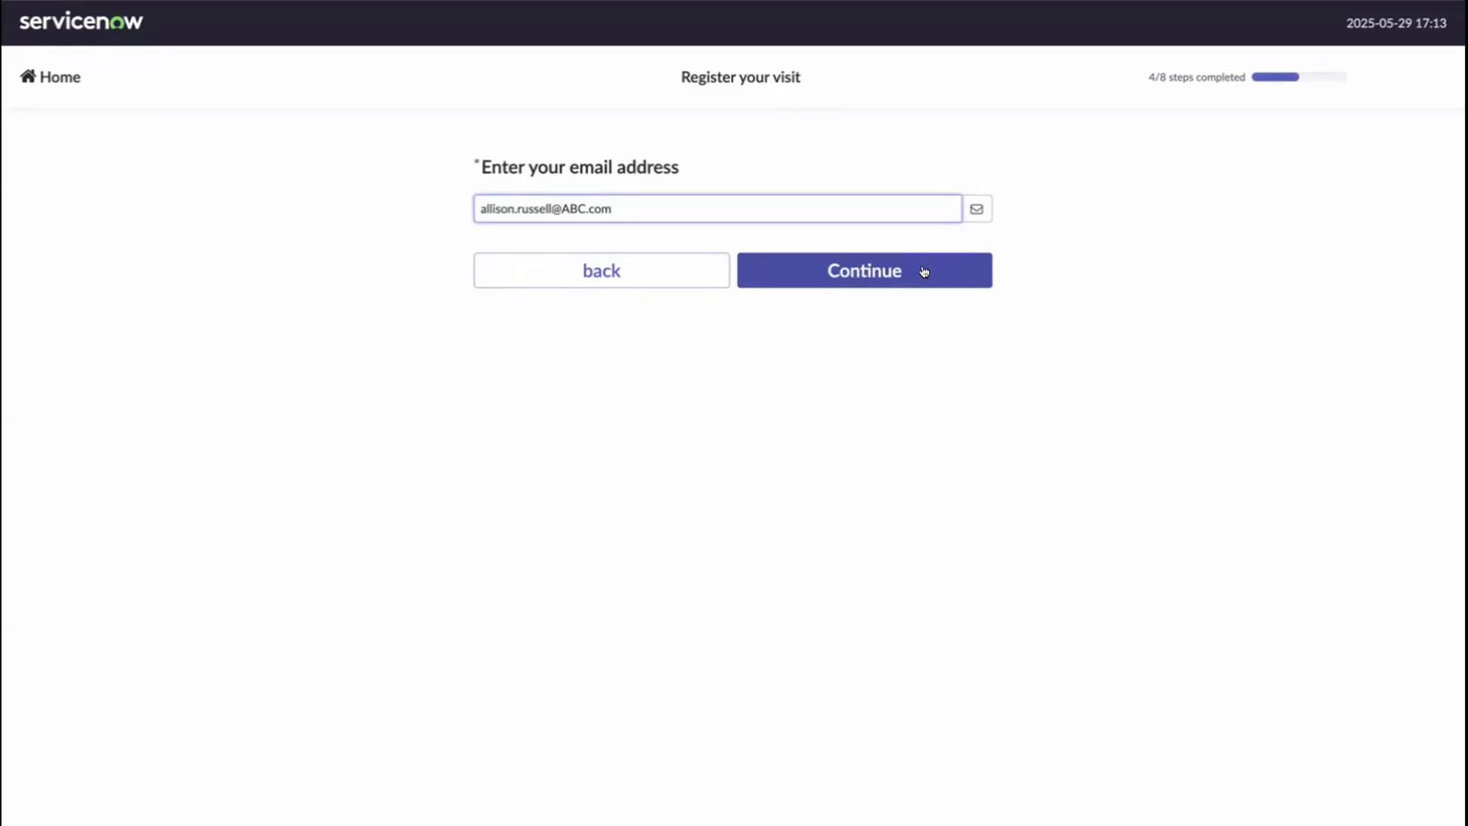
{"action": "left_click", "coordinate": [924, 272]}
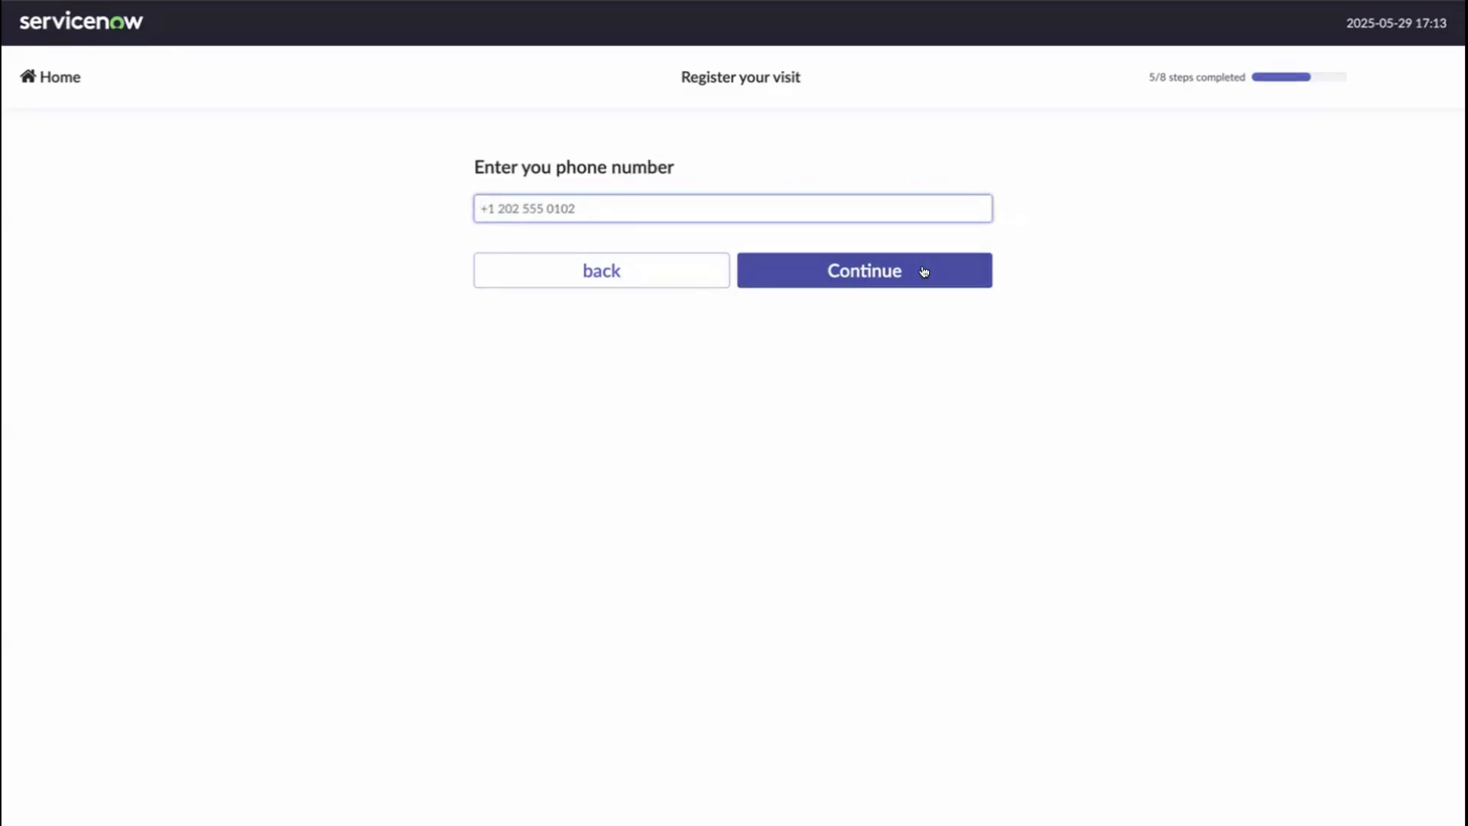
{"action": "left_click", "coordinate": [895, 276]}
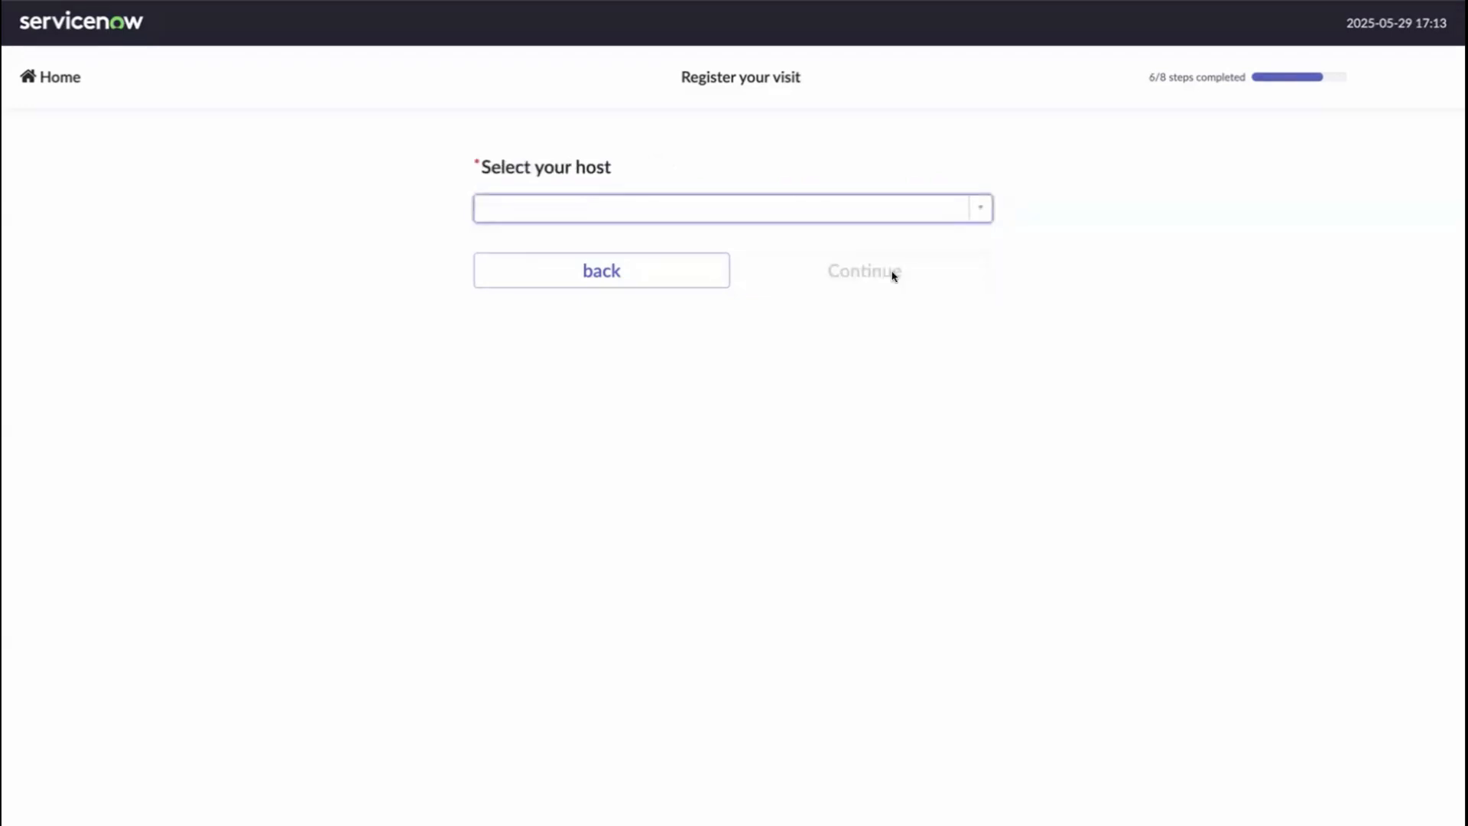
- Choose the host and enter the visit reason 'Family day in office' to reach the summary
{"action": "left_click", "coordinate": [868, 210]}
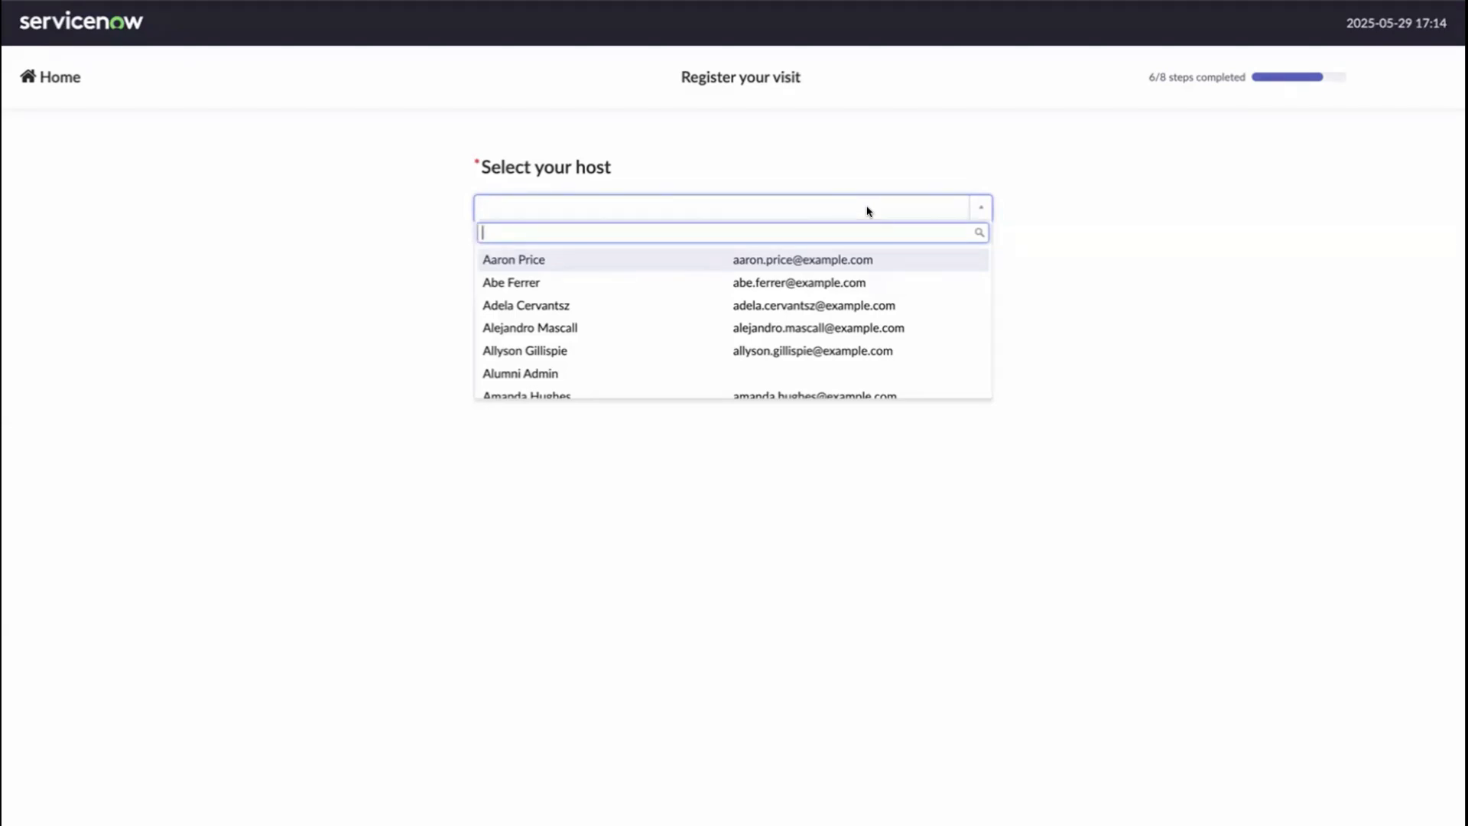
{"action": "left_click", "coordinate": [783, 260]}
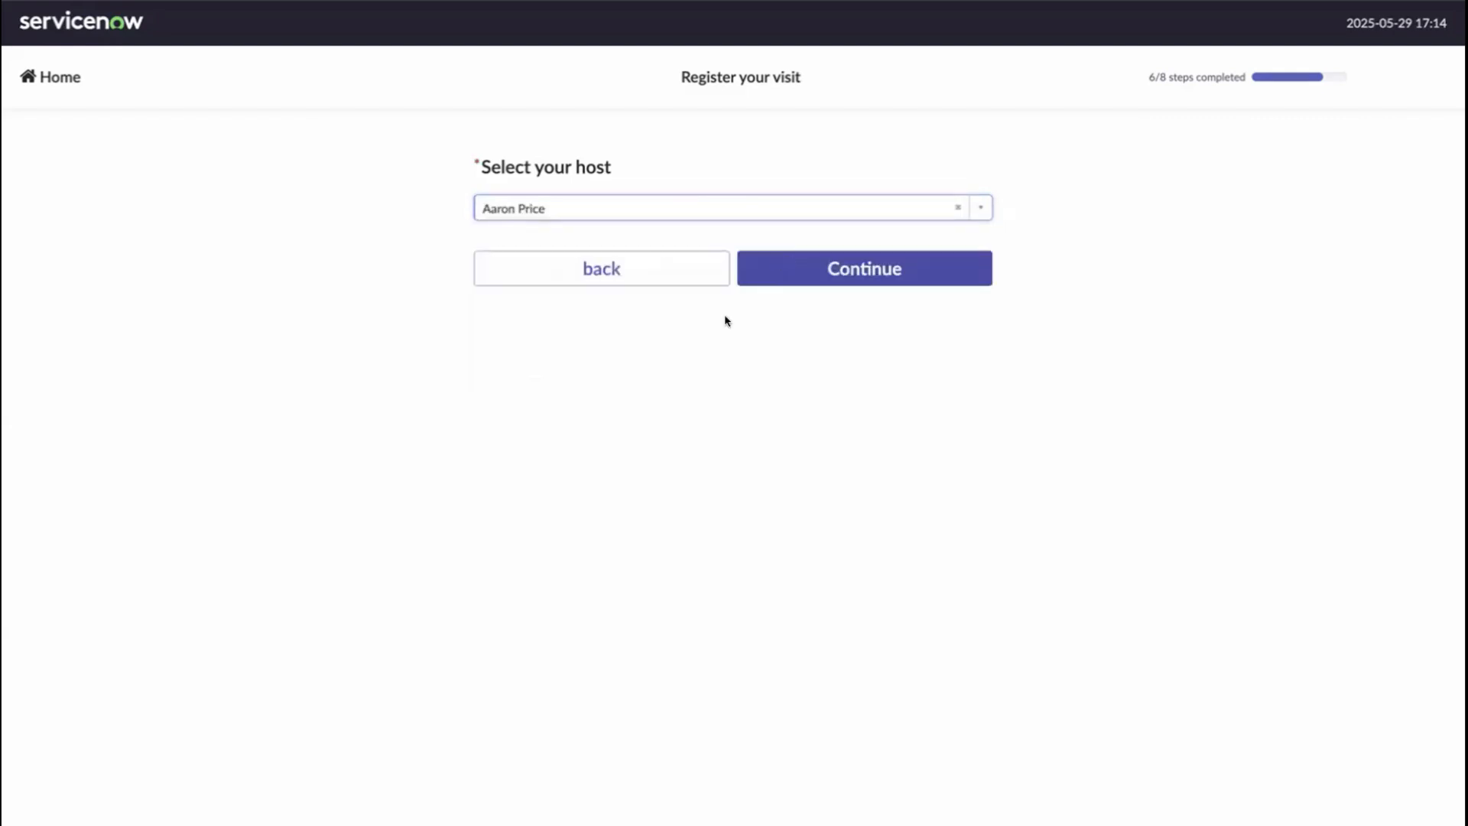
{"action": "left_click", "coordinate": [786, 271]}
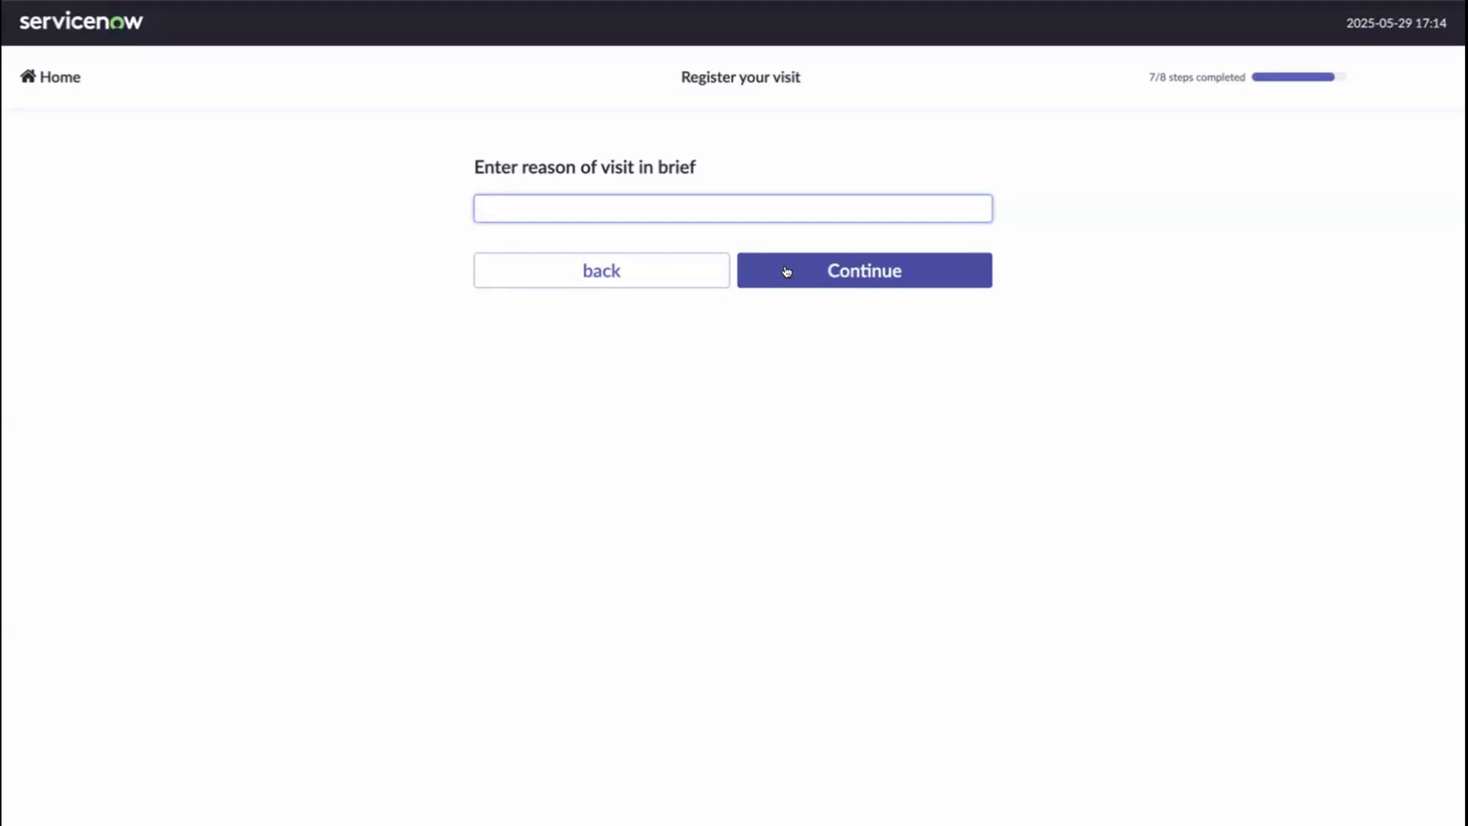
{"action": "type", "text": "Family day in office"}
{"action": "left_click", "coordinate": [852, 264]}
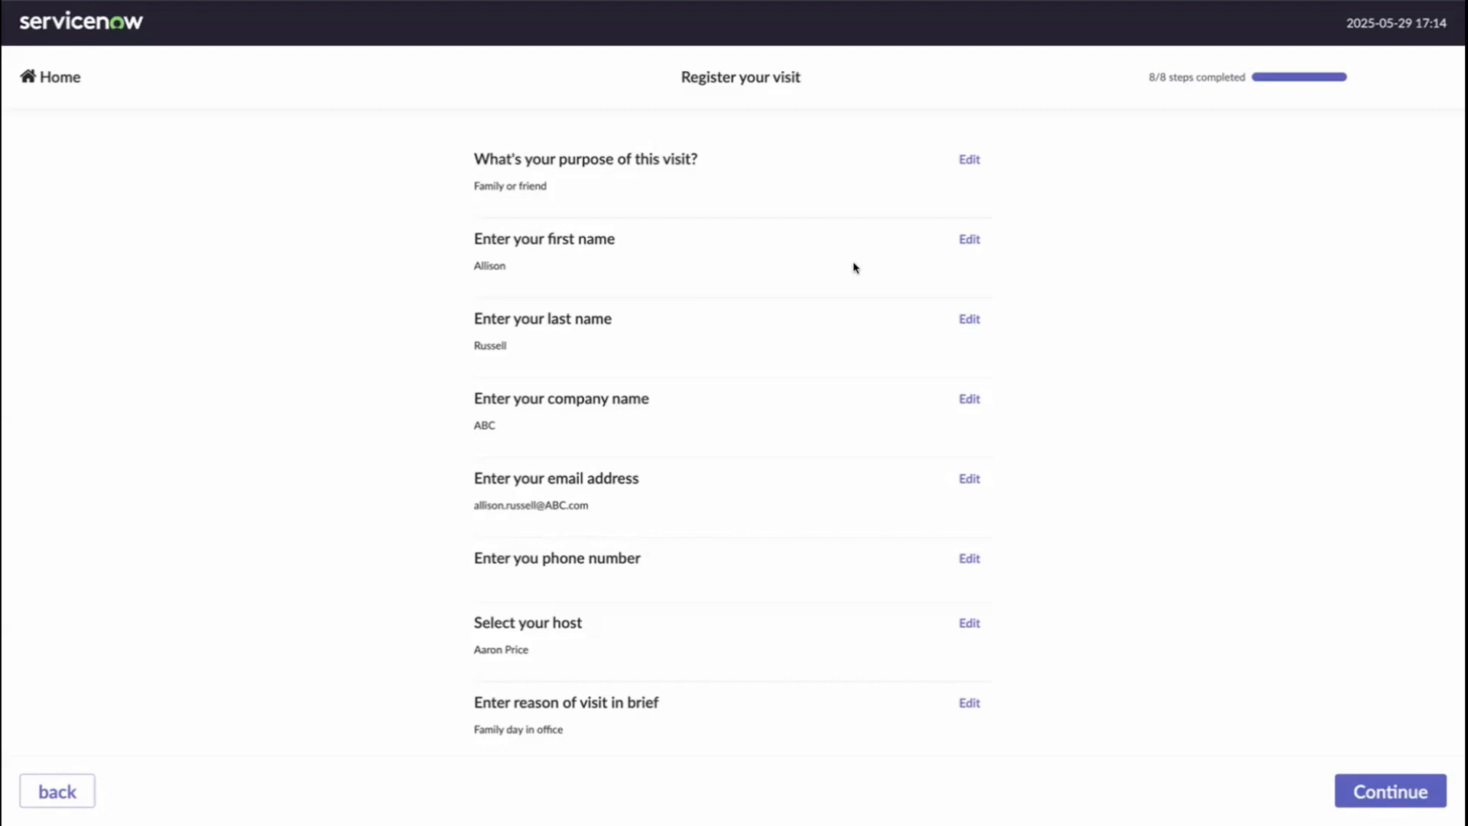
- Accept the summary, take the visitor's photo with the kiosk camera and continue to the policy
{"action": "left_click", "coordinate": [1352, 790]}
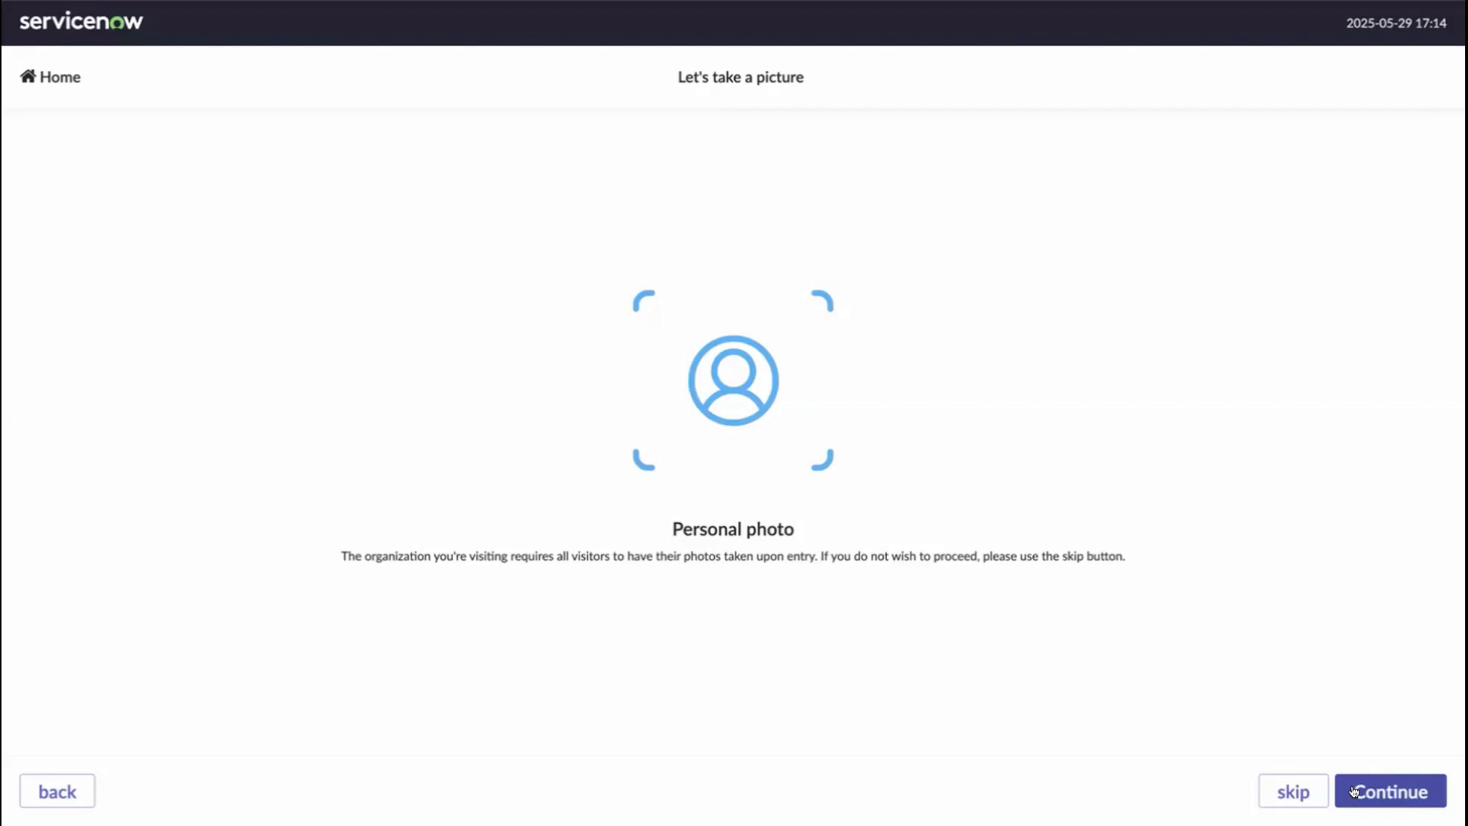
{"action": "left_click", "coordinate": [1373, 791]}
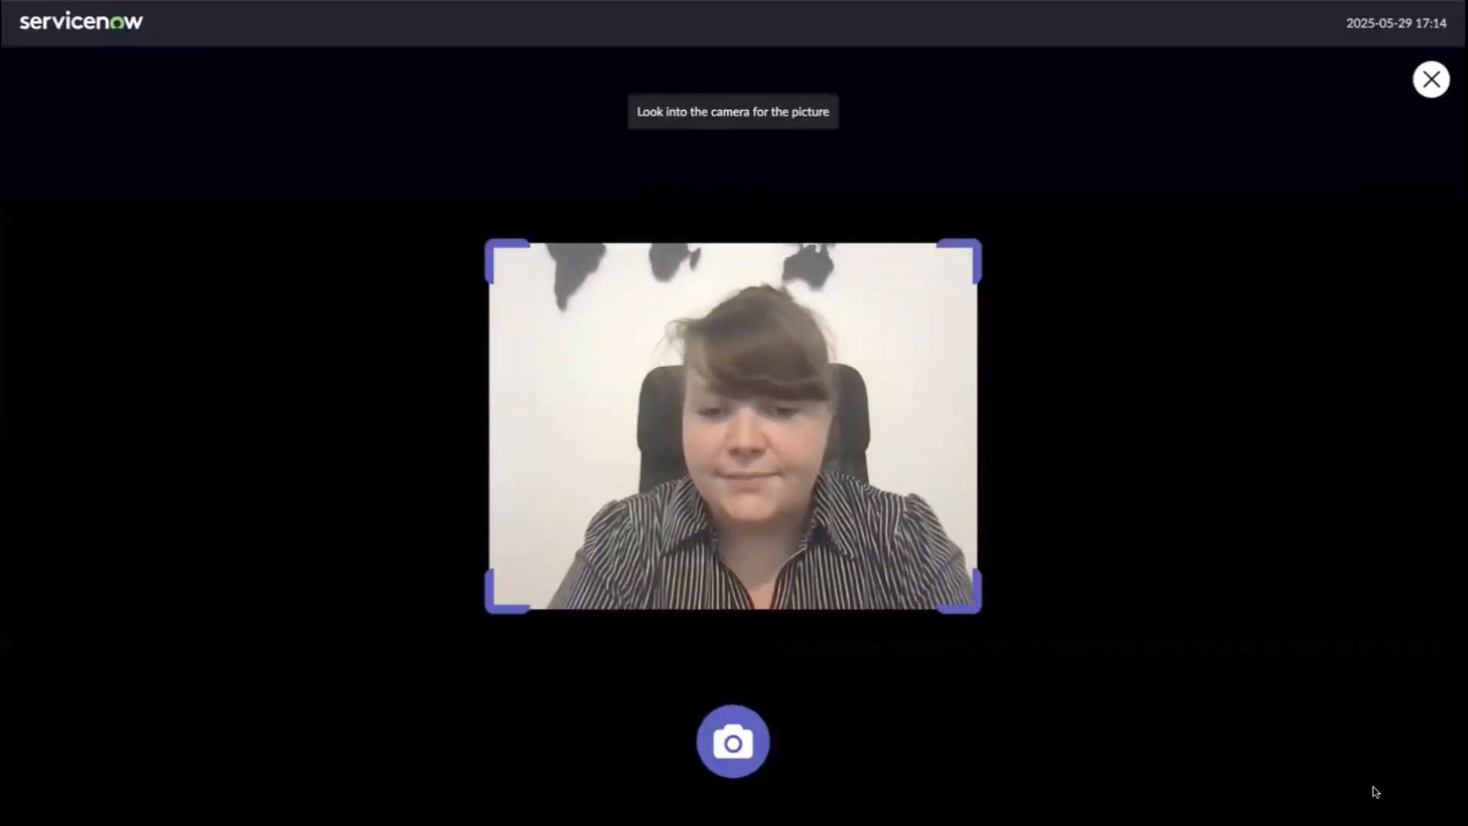
{"action": "left_click", "coordinate": [734, 749]}
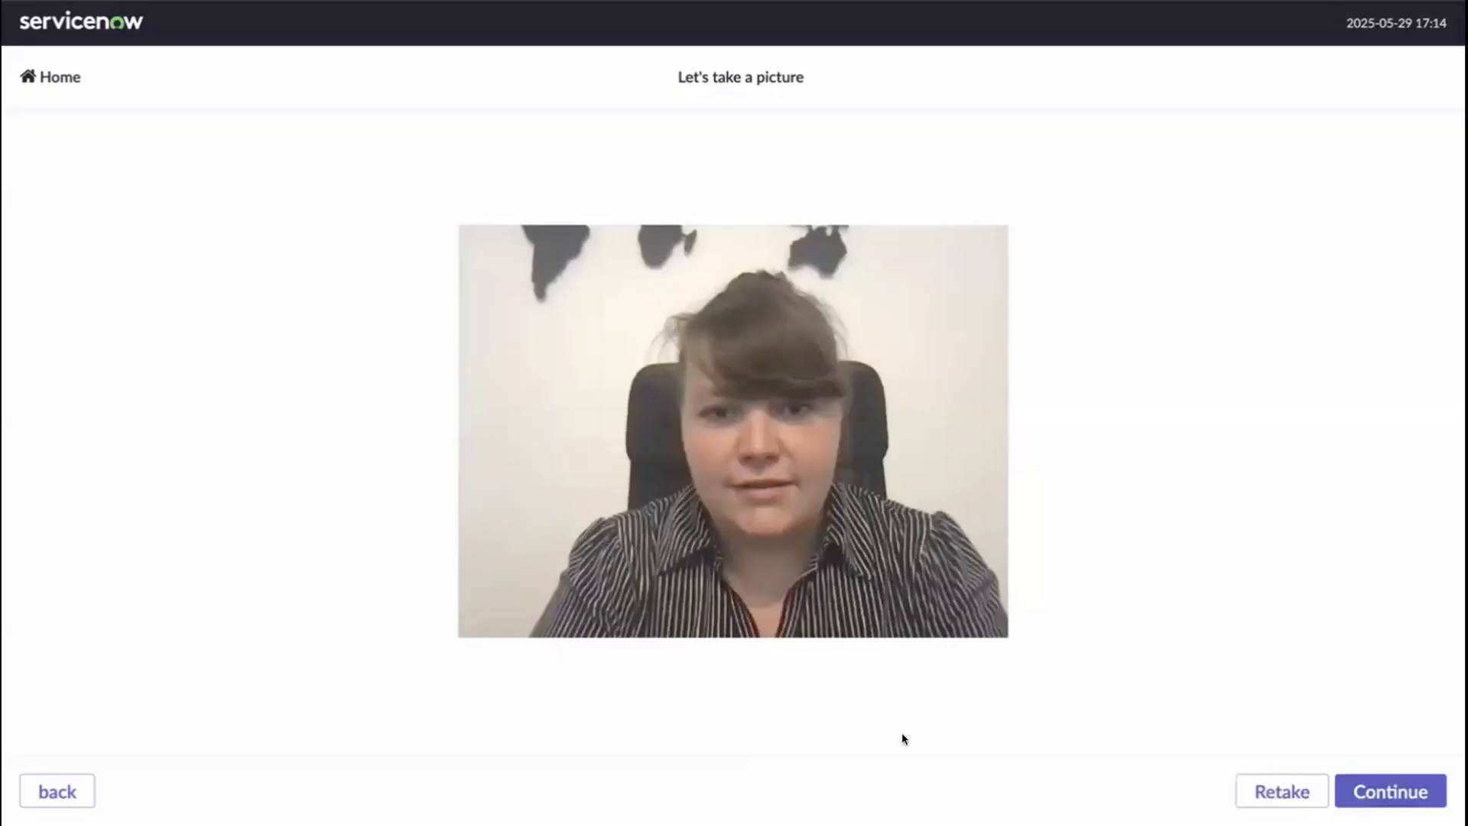
{"action": "left_click", "coordinate": [1370, 791]}
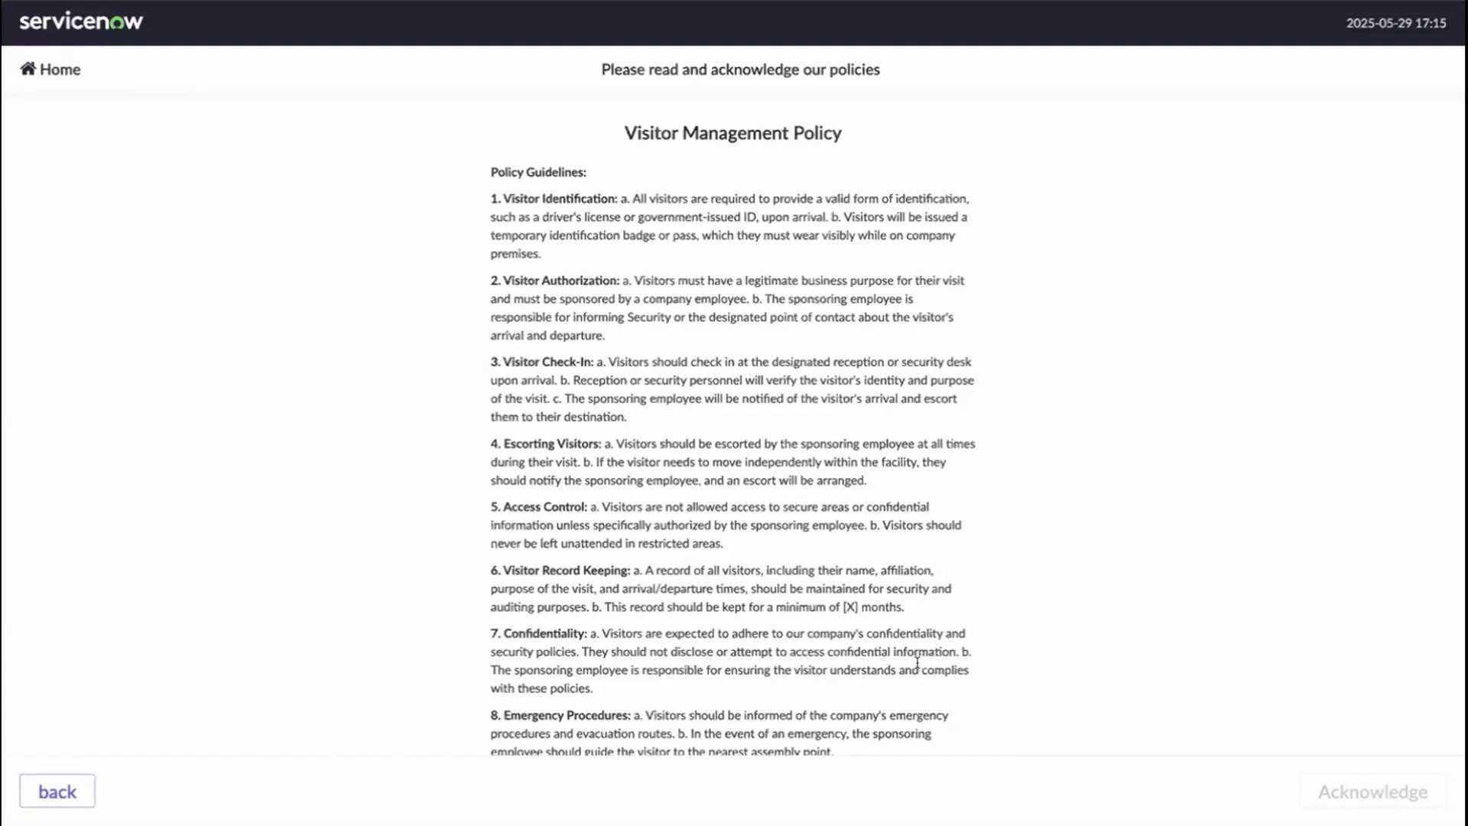
- Sign the Visitor Management Policy in the signature box and acknowledge it to complete check-in
{"action": "scroll", "coordinate": [623, 548], "scroll_direction": "down", "scroll_amount": 4}
{"action": "scroll", "coordinate": [623, 547], "scroll_direction": "down", "scroll_amount": 3}
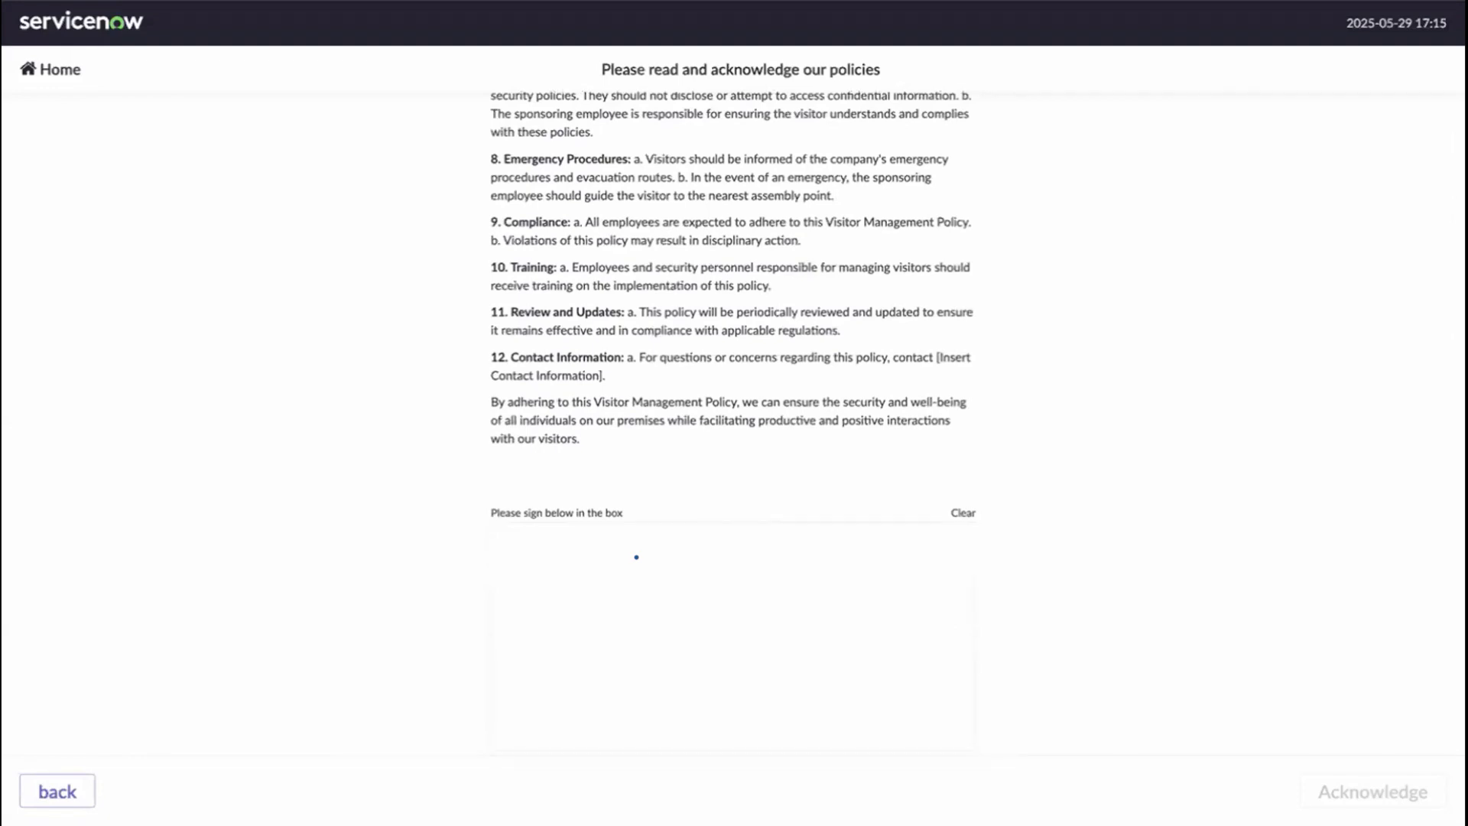
{"action": "mouse_move", "coordinate": [601, 569]}
{"action": "left_mouse_down"}
{"action": "mouse_move", "coordinate": [689, 672]}
{"action": "mouse_move", "coordinate": [822, 602]}
{"action": "left_mouse_up"}
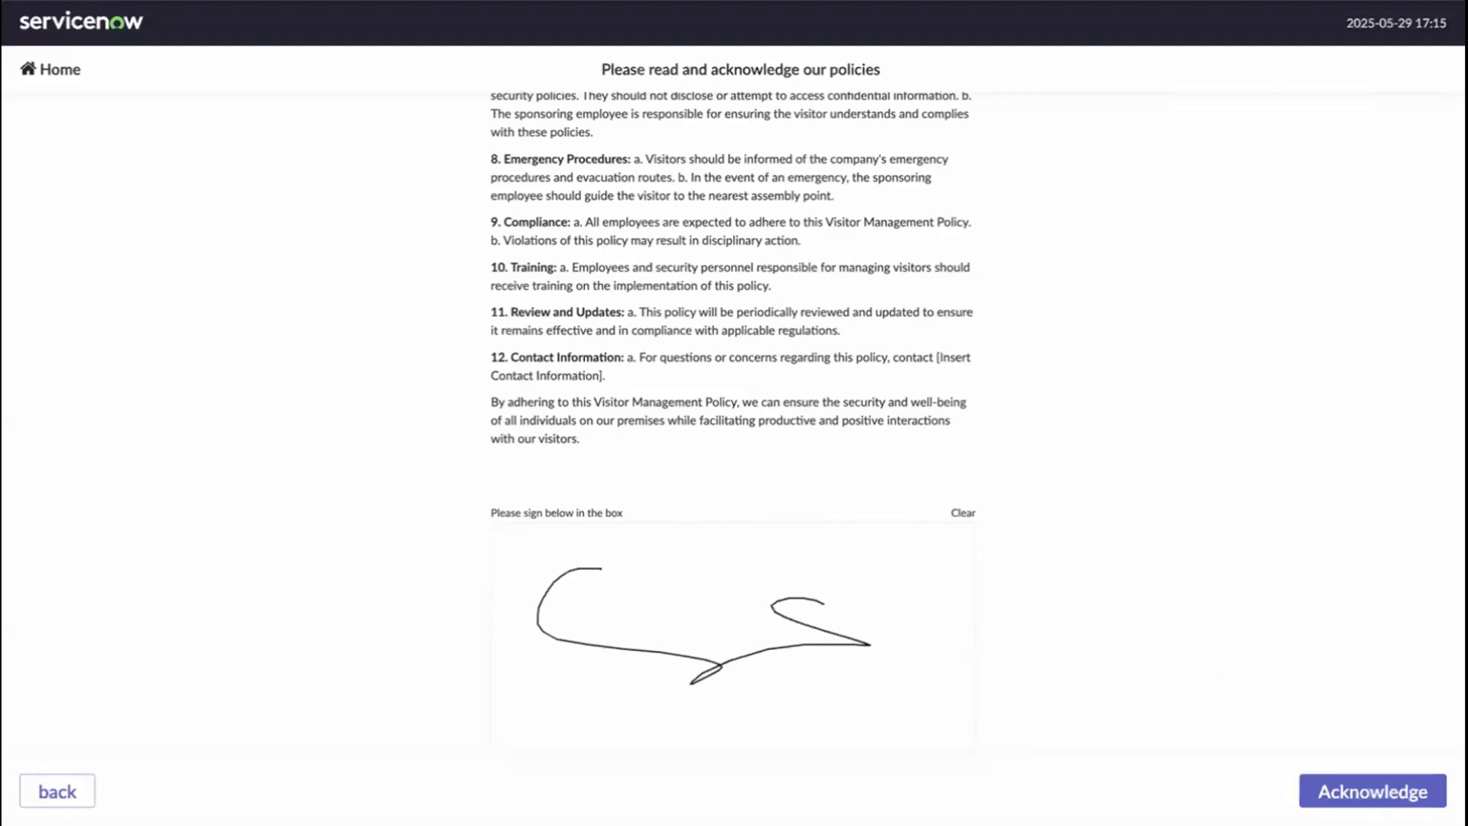
{"action": "left_click", "coordinate": [1331, 790]}
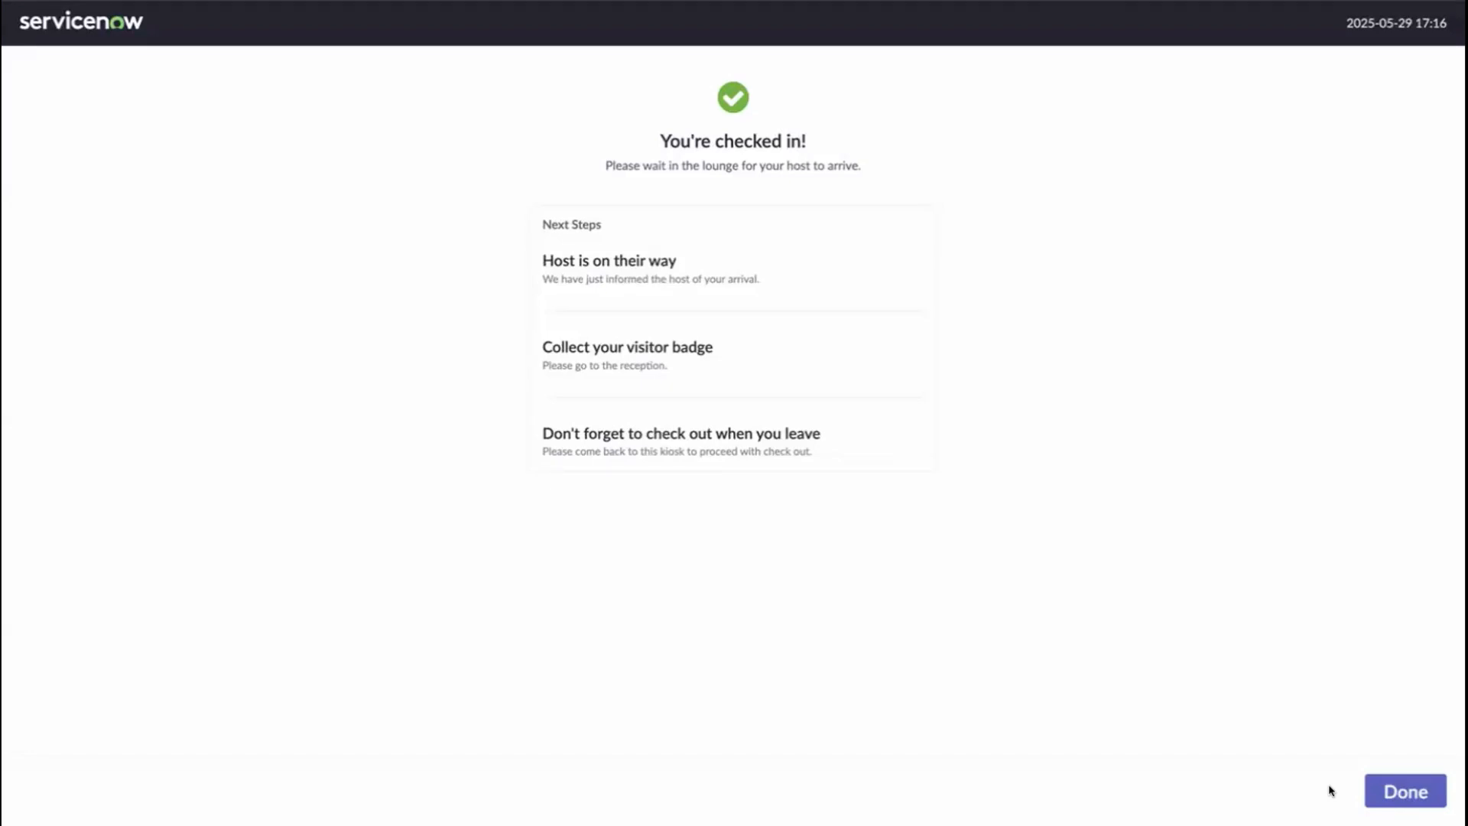
- Select Done on the You're checked in! page to return to the Welcome screen
{"action": "left_click", "coordinate": [1390, 796]}
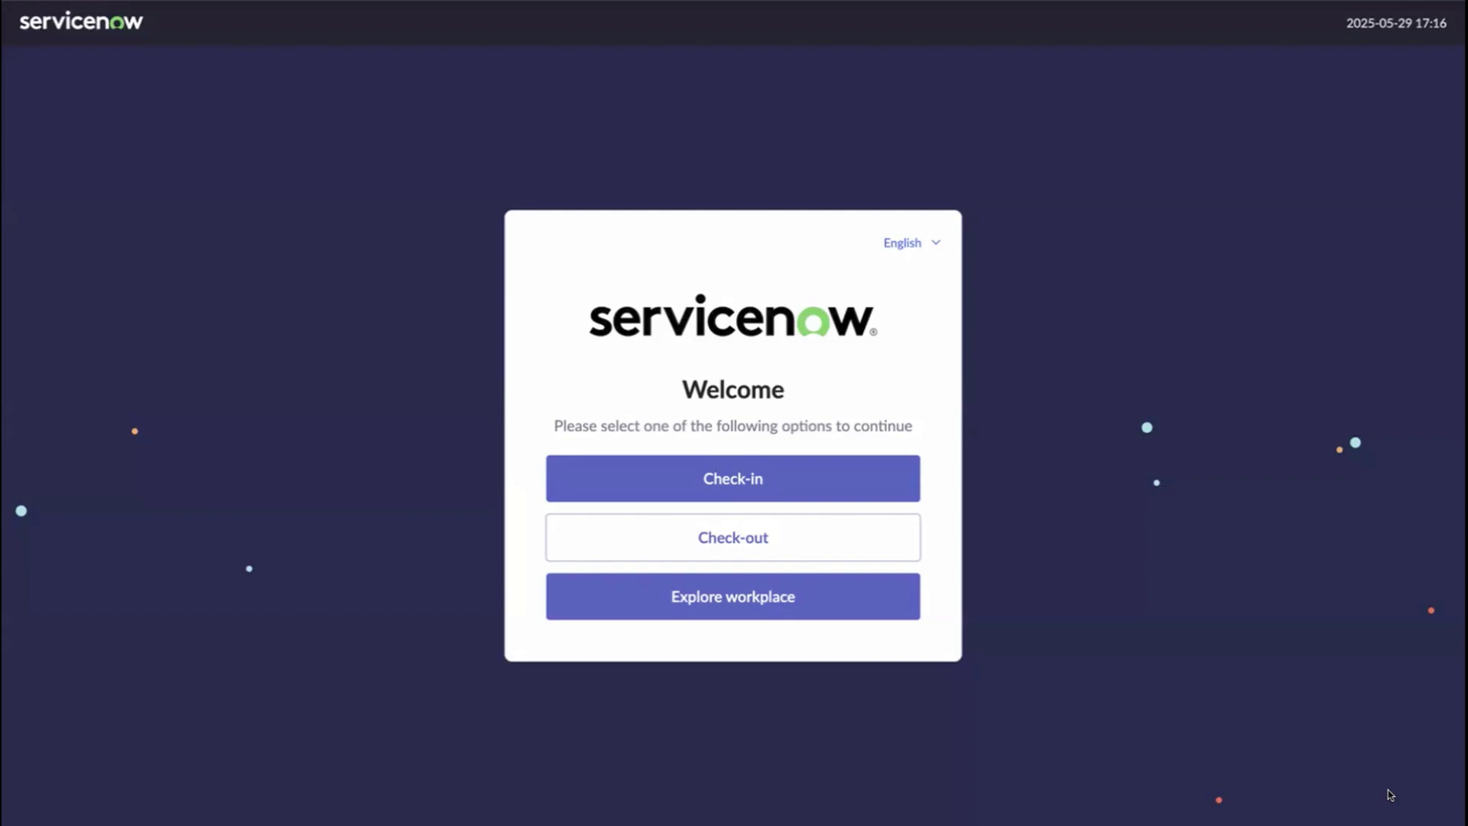
{"action": "left_click", "coordinate": [800, 551]}
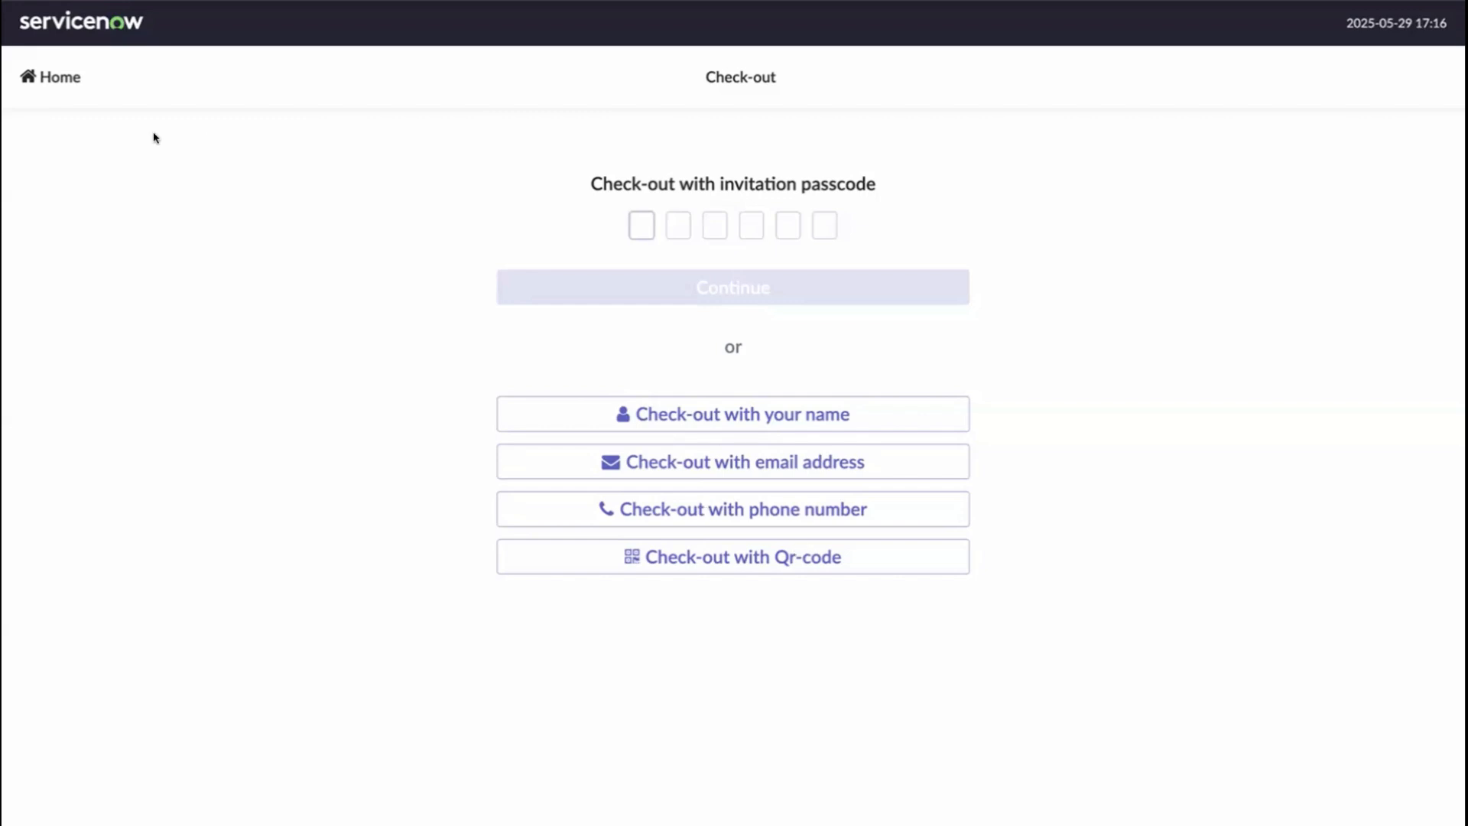
{"action": "left_click", "coordinate": [55, 74]}
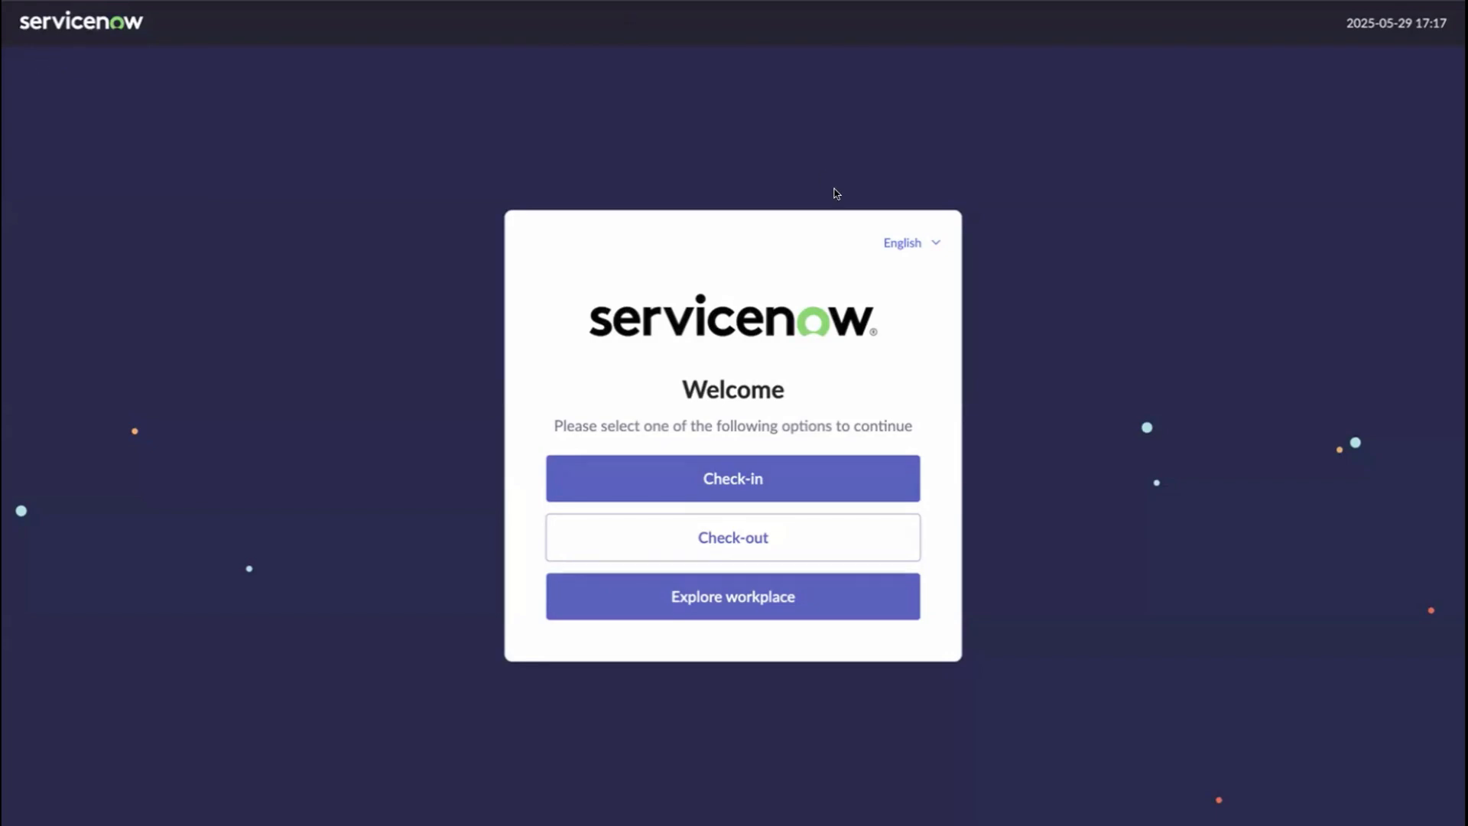
{"action": "left_click", "coordinate": [933, 249]}
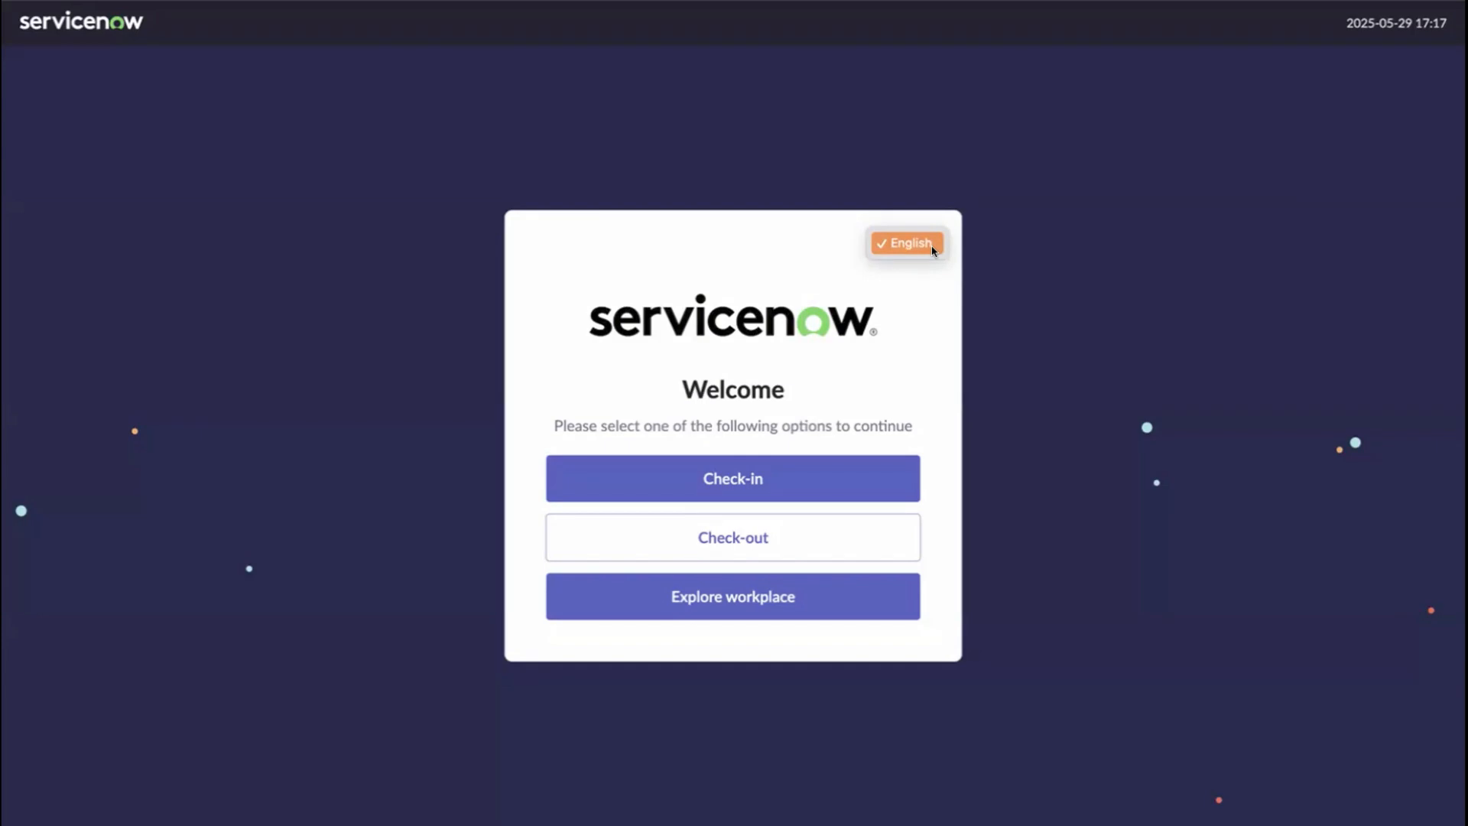
{"action": "left_click", "coordinate": [947, 272]}
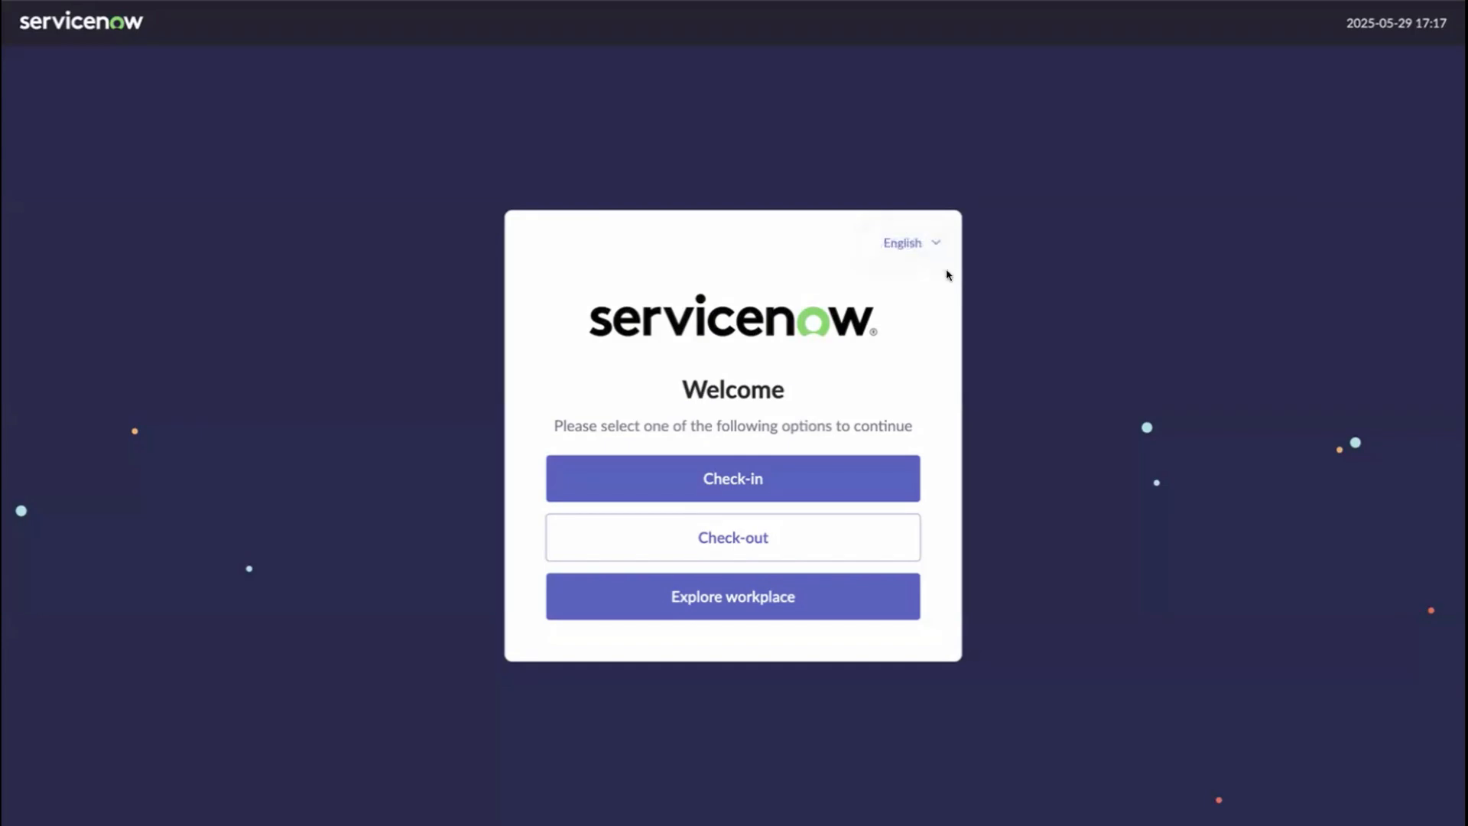
- Open Explore workplace and zoom into the Building A, Floor 1 map
{"action": "left_click", "coordinate": [785, 600]}
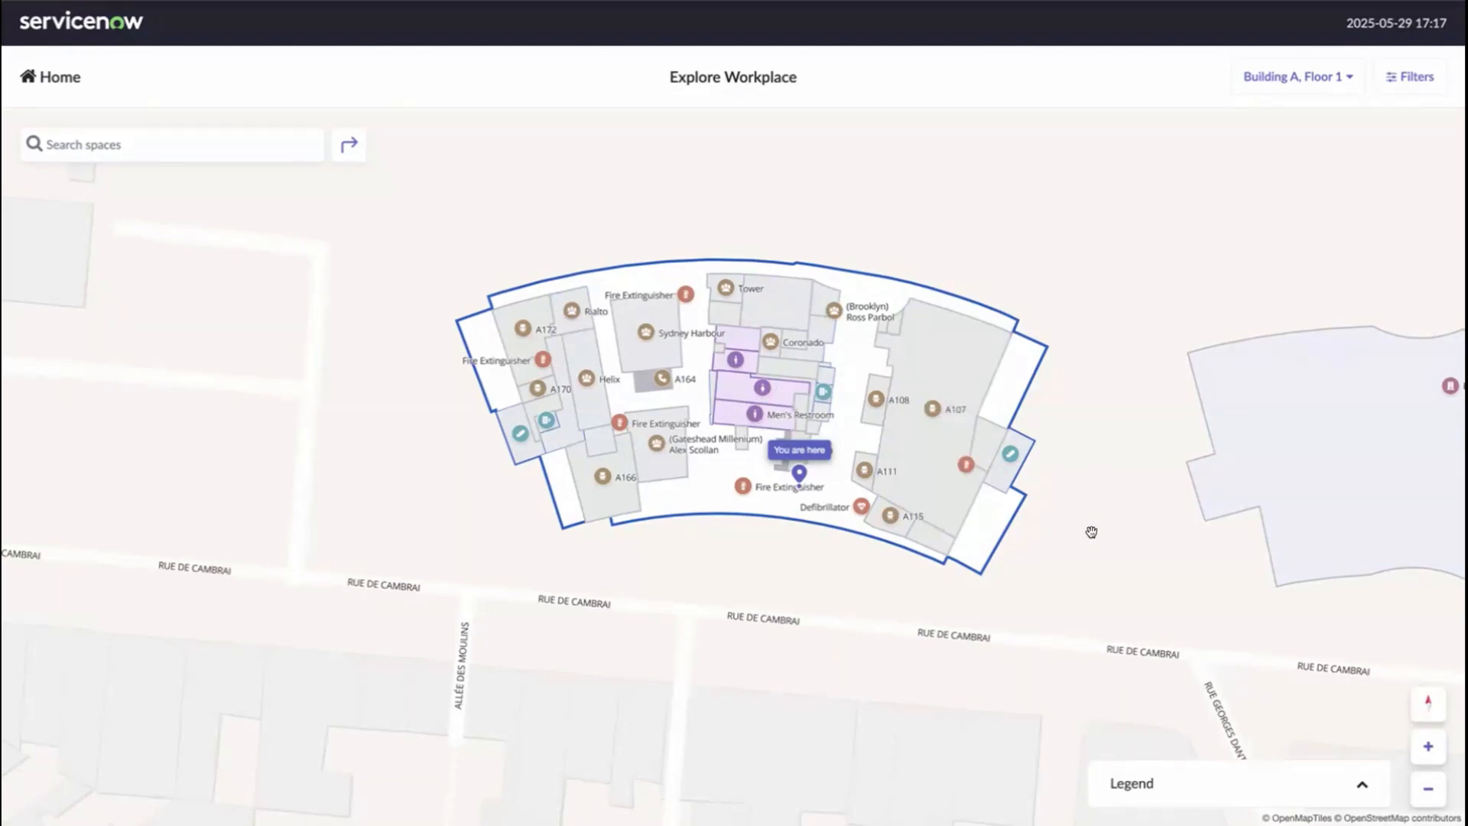
{"action": "scroll", "coordinate": [1092, 531], "scroll_direction": "up", "scroll_amount": 1}
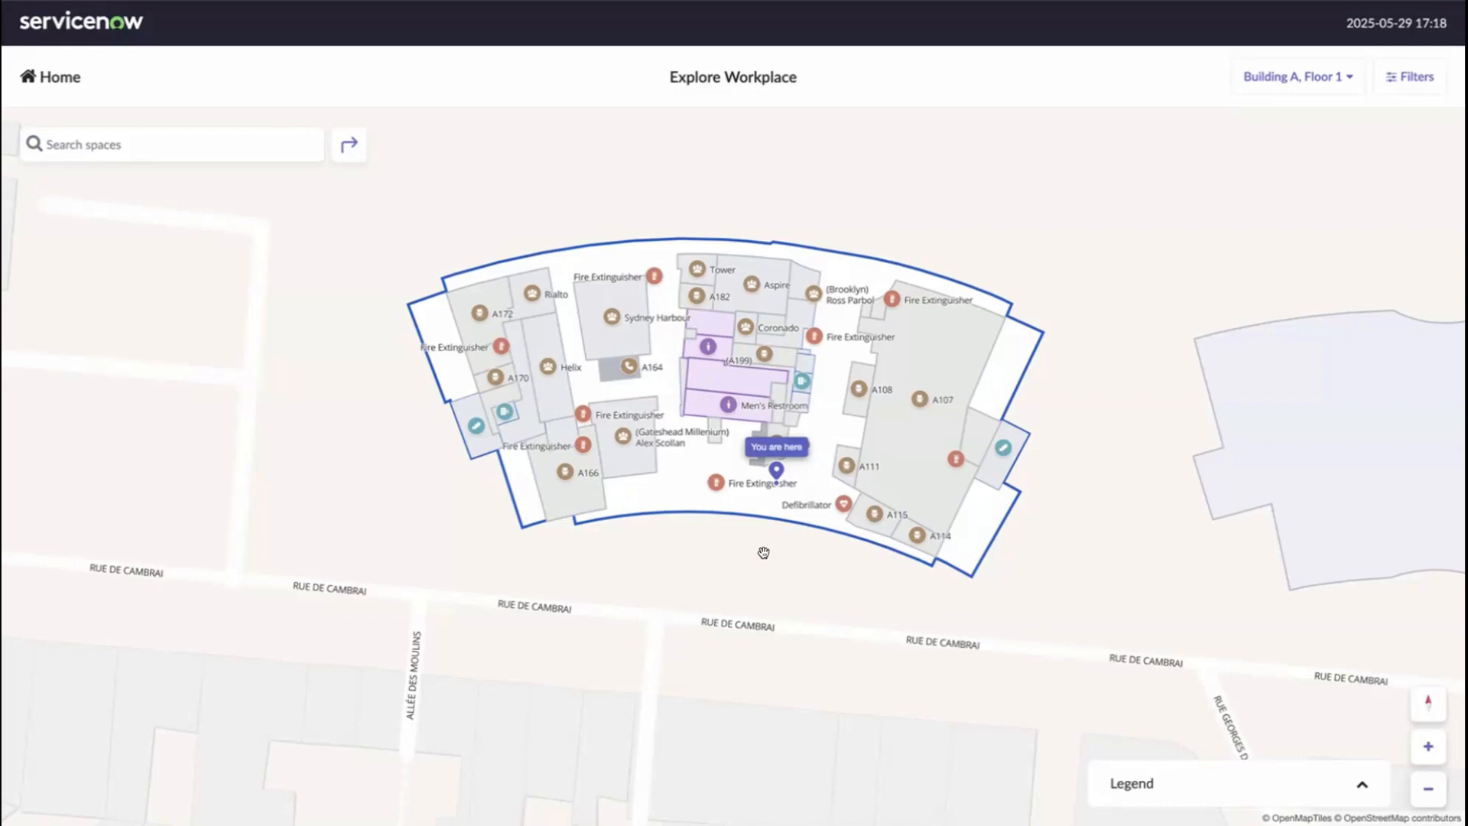
{"action": "scroll", "coordinate": [781, 567], "scroll_direction": "up", "scroll_amount": 3}
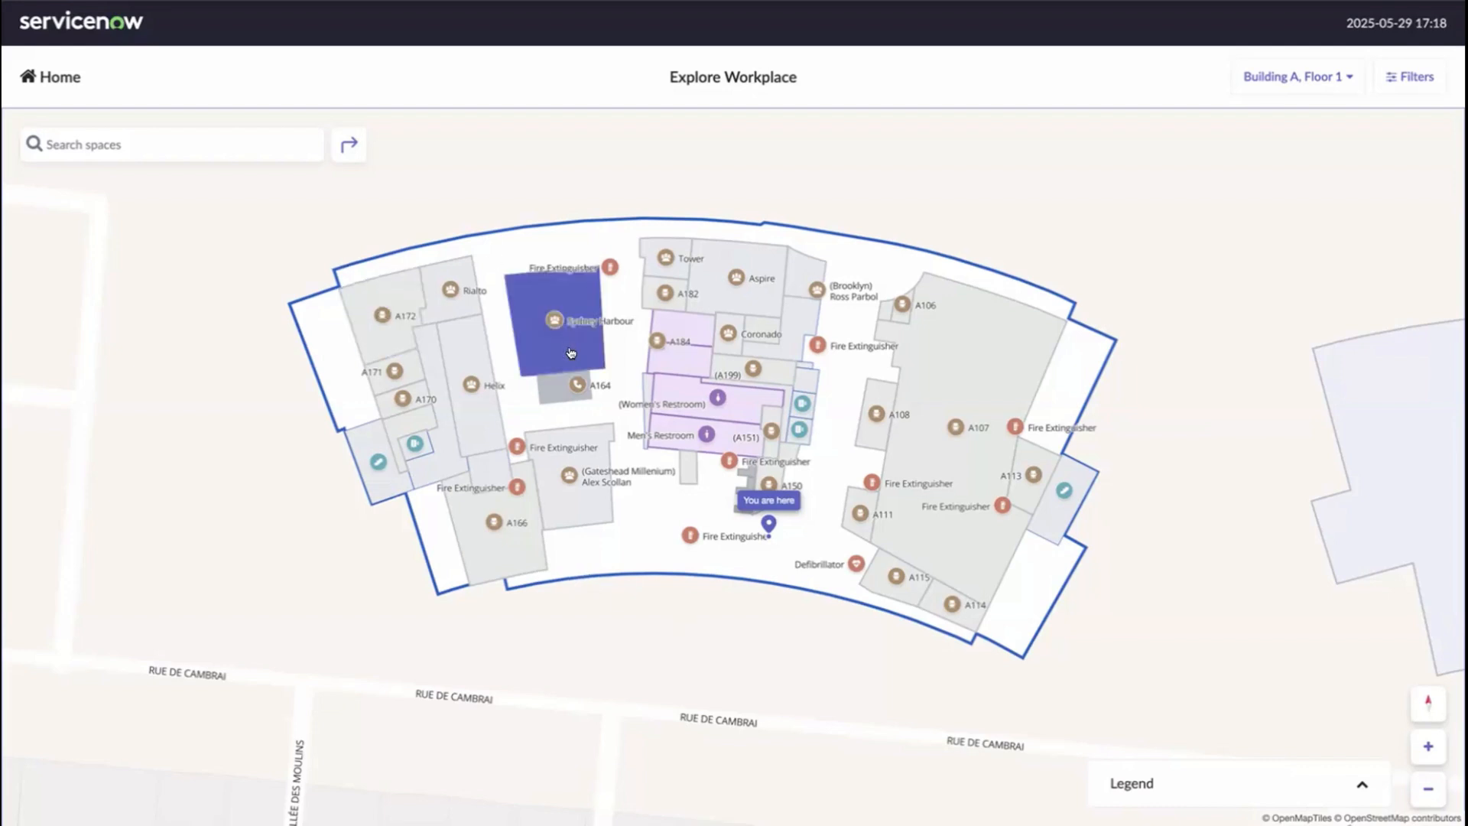
{"action": "scroll", "coordinate": [760, 535], "scroll_direction": "up", "scroll_amount": 3}
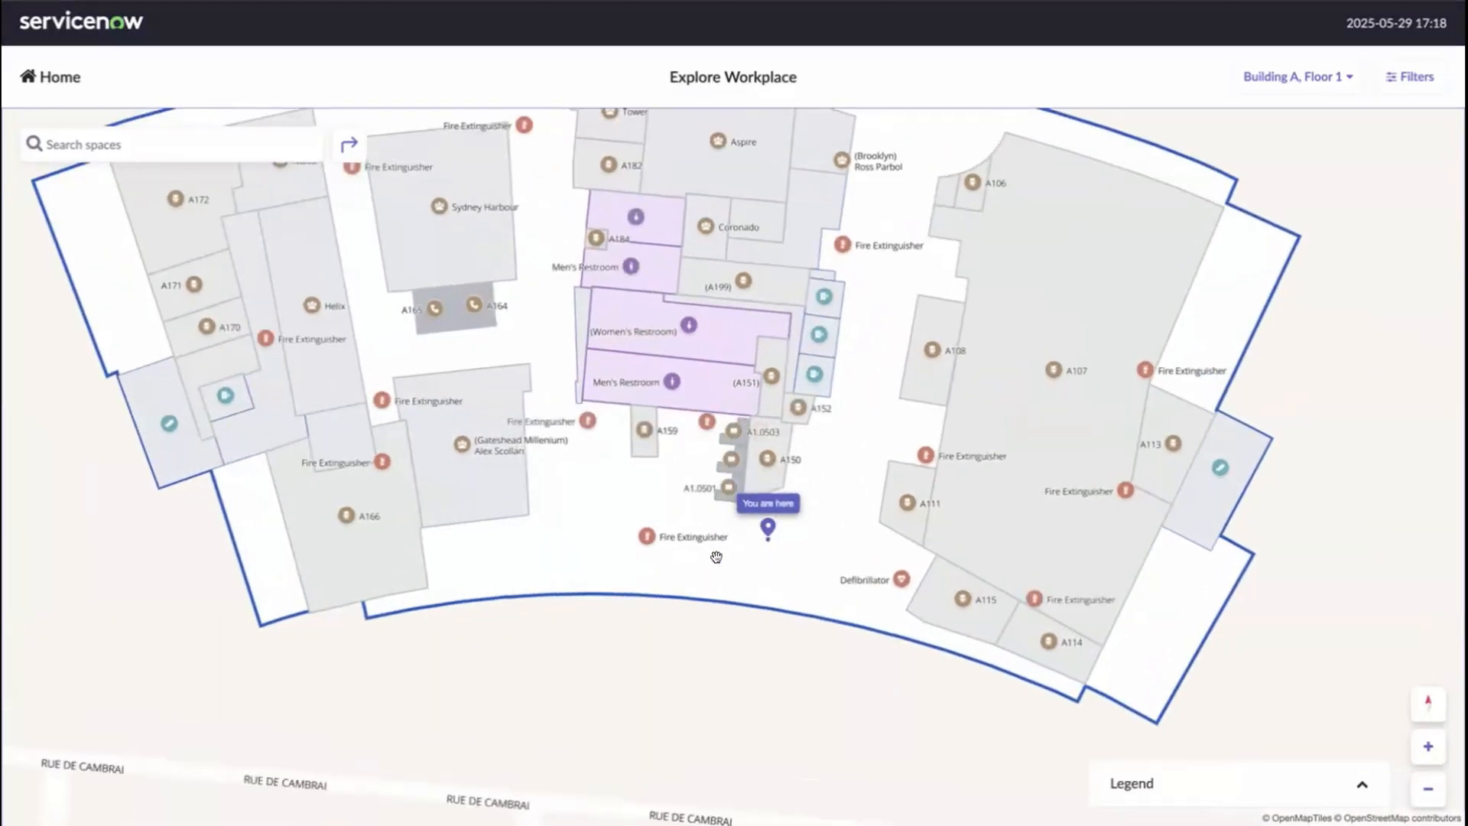
- Get directions from the kiosk to the Sydney Harbour room: 50 meters, under 2 minutes
{"action": "left_click", "coordinate": [475, 239]}
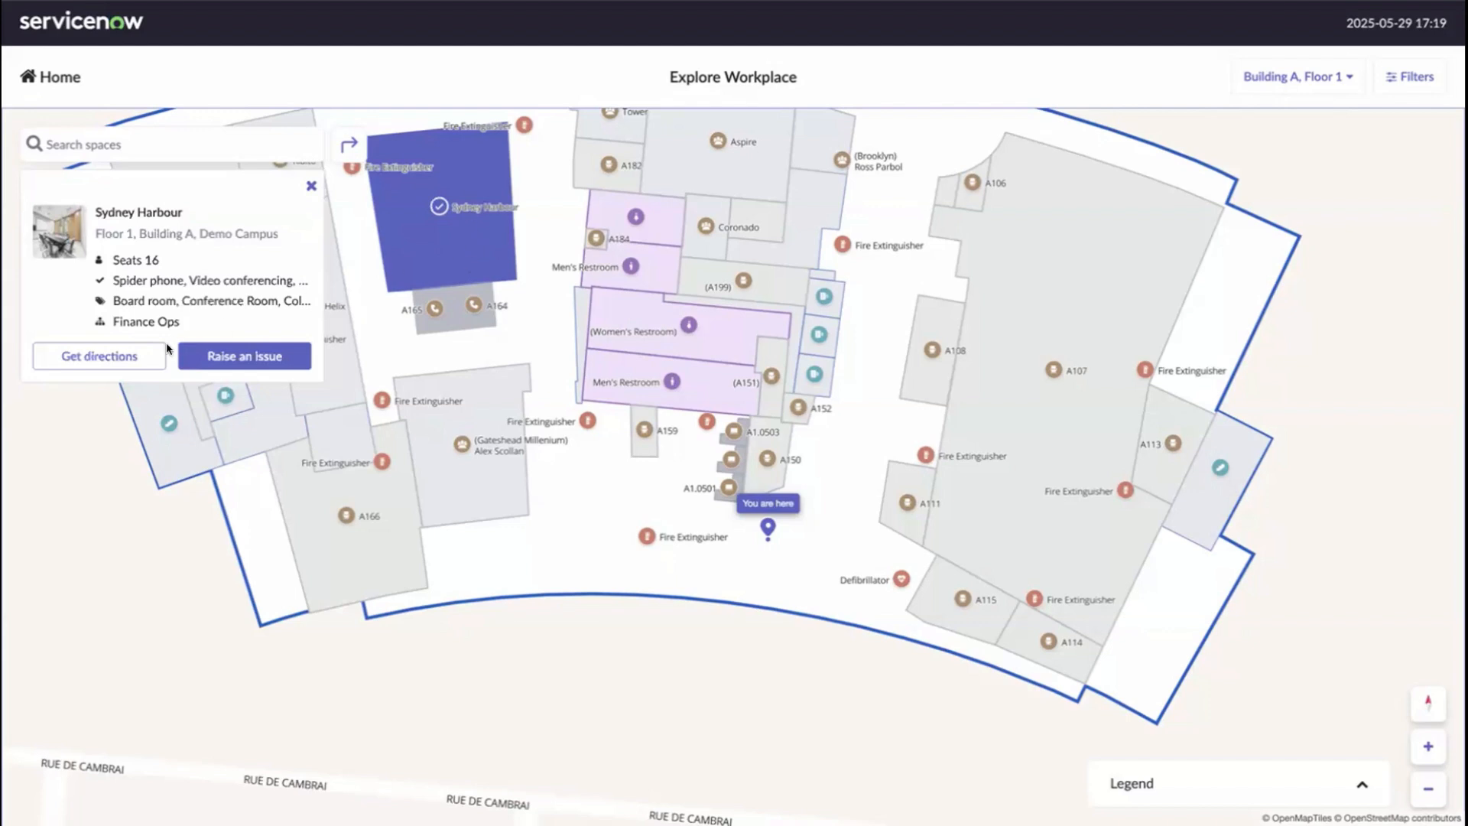
{"action": "left_click", "coordinate": [142, 354]}
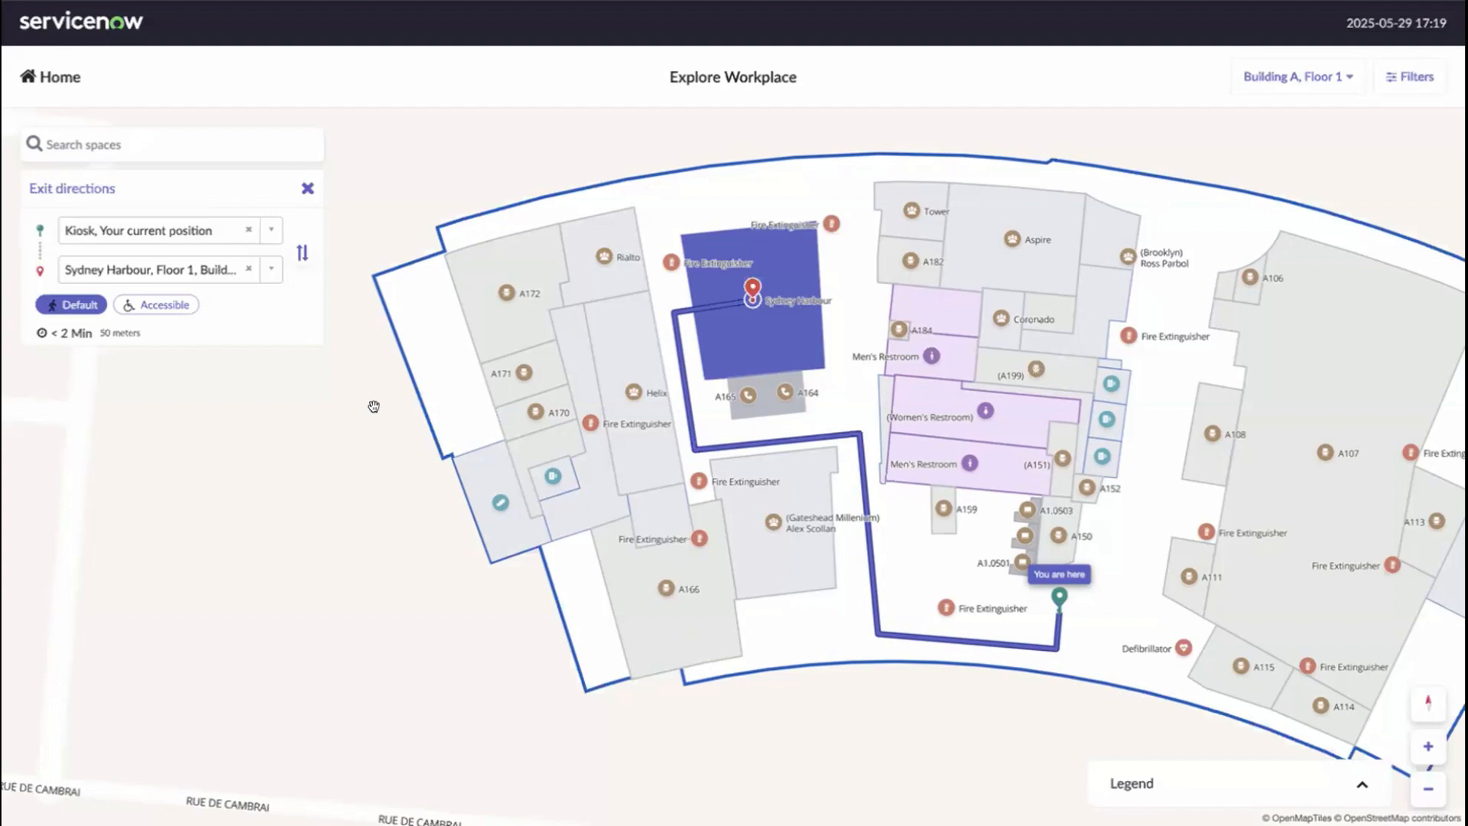
{"action": "left_click", "coordinate": [175, 306]}
{"action": "scroll", "coordinate": [346, 484], "scroll_direction": "down", "scroll_amount": 2}
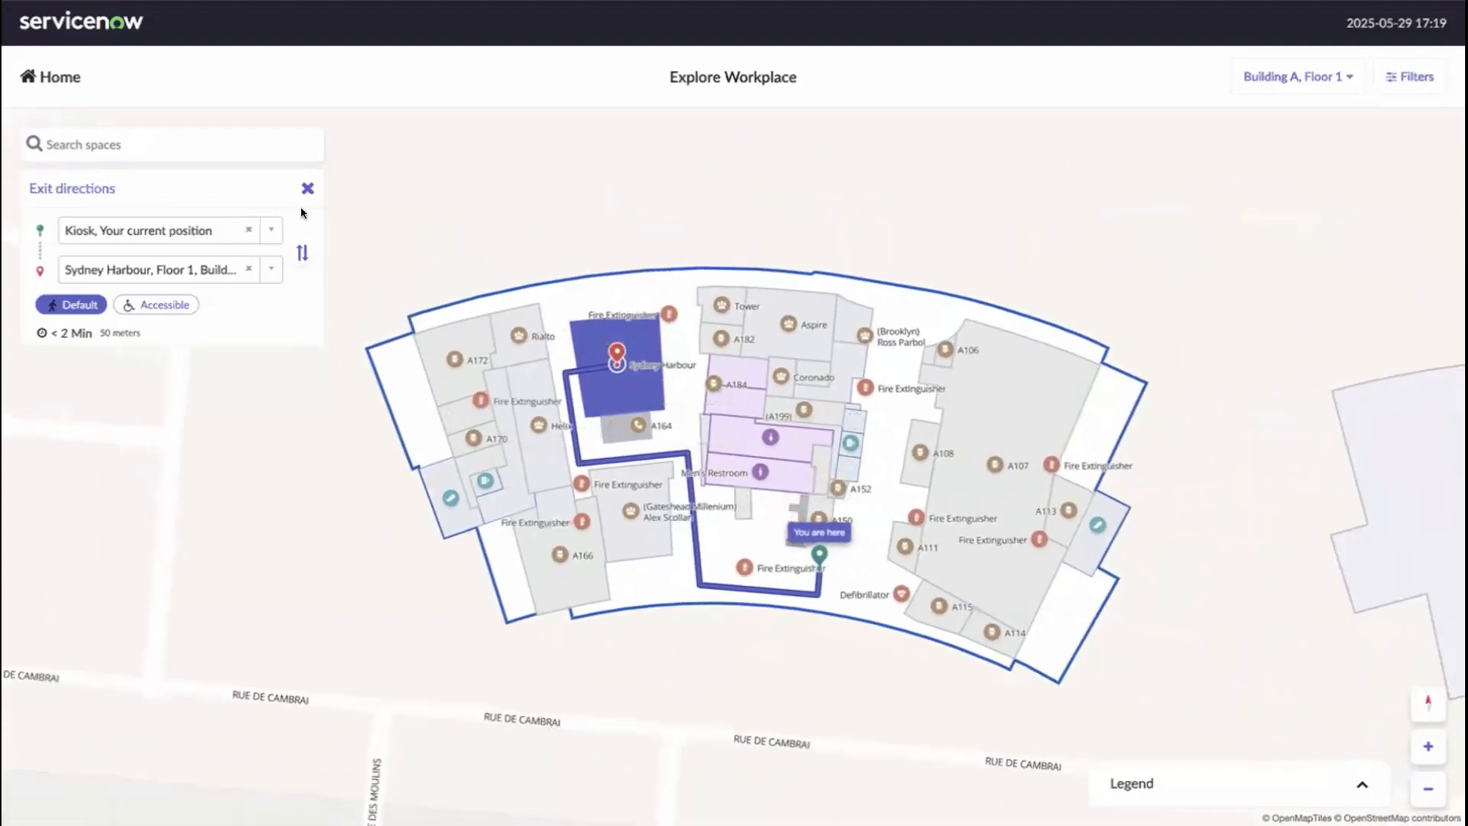
- Exit the Sydney Harbour directions and show the details of room A164
{"action": "left_click", "coordinate": [306, 189]}
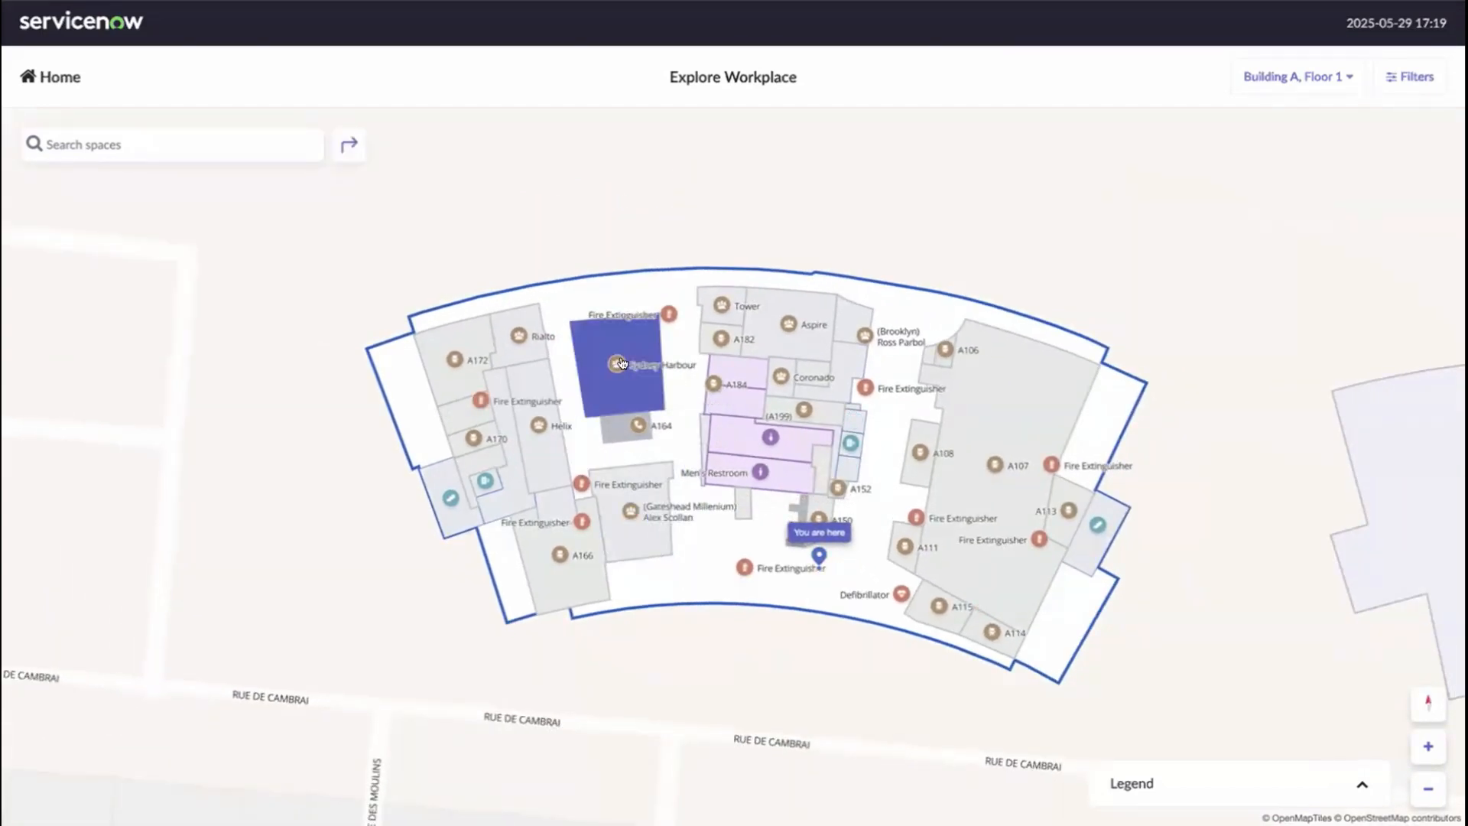
{"action": "scroll", "coordinate": [652, 434], "scroll_direction": "up", "scroll_amount": 1}
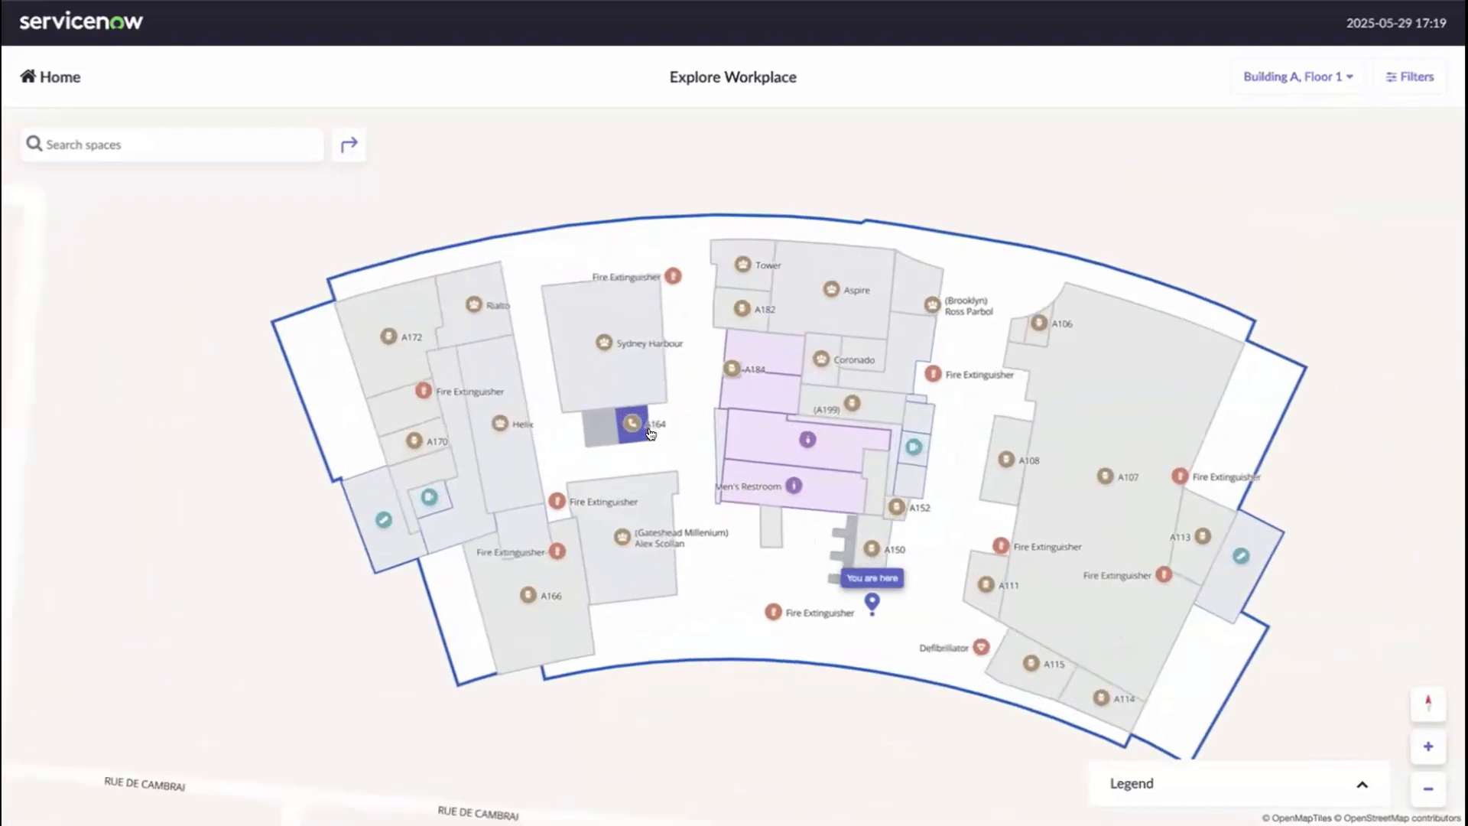
{"action": "left_click", "coordinate": [632, 426]}
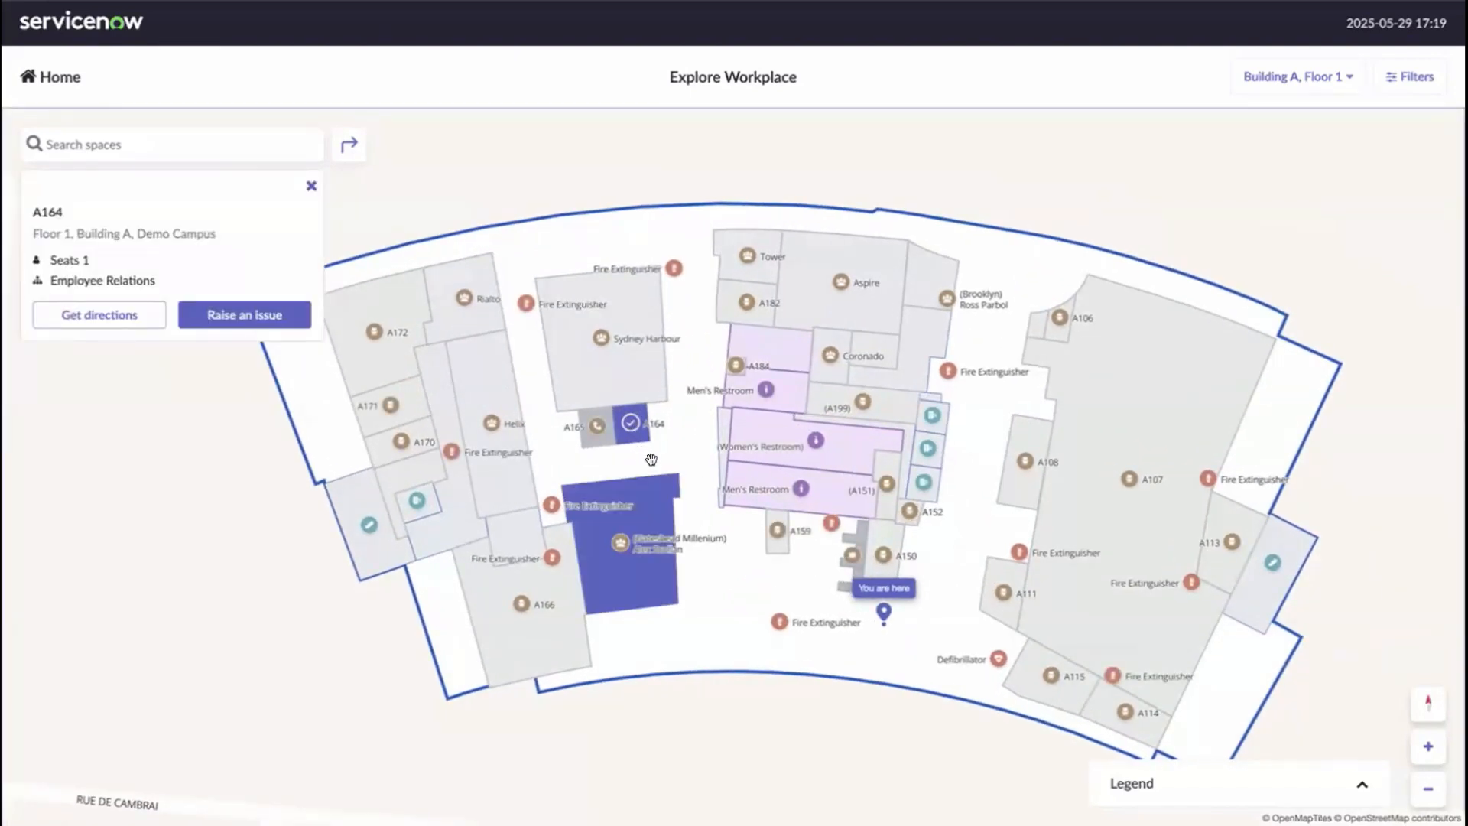
- Look at the Raise an issue form for A164 and its Requested for list, then close it unsubmitted
{"action": "left_click", "coordinate": [231, 320]}
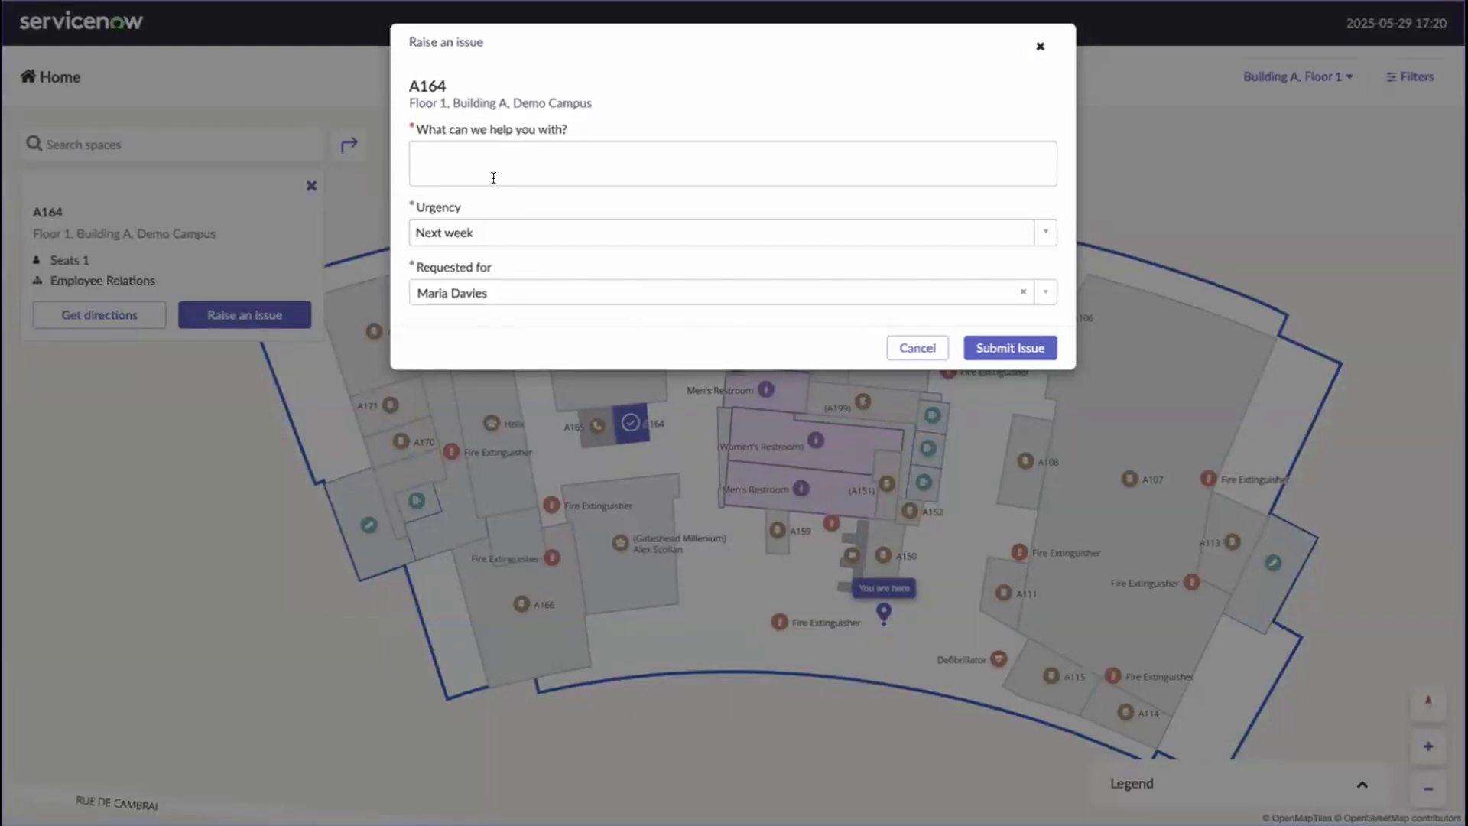
{"action": "left_click", "coordinate": [524, 291]}
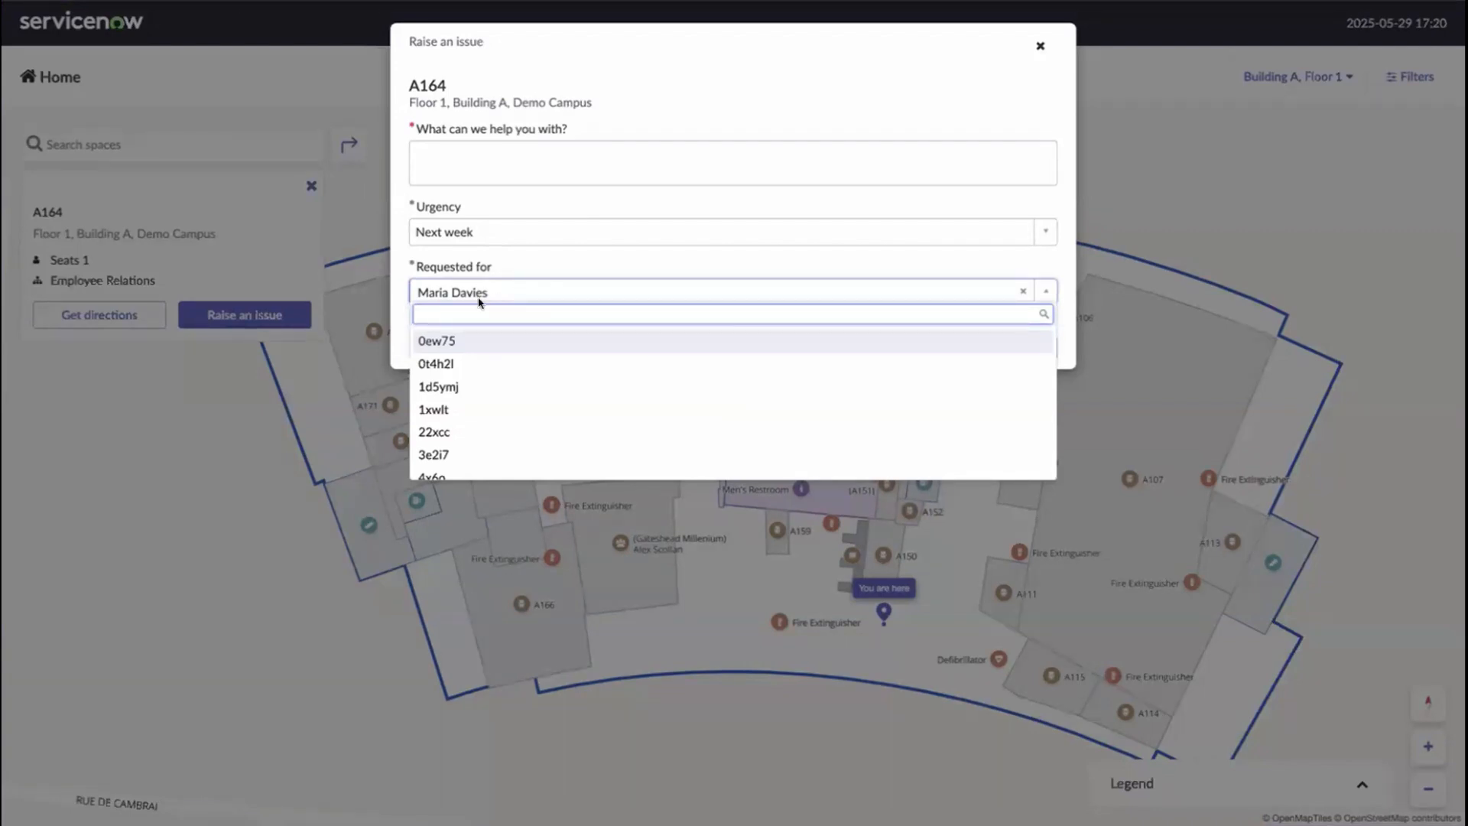
{"action": "left_click", "coordinate": [1039, 47]}
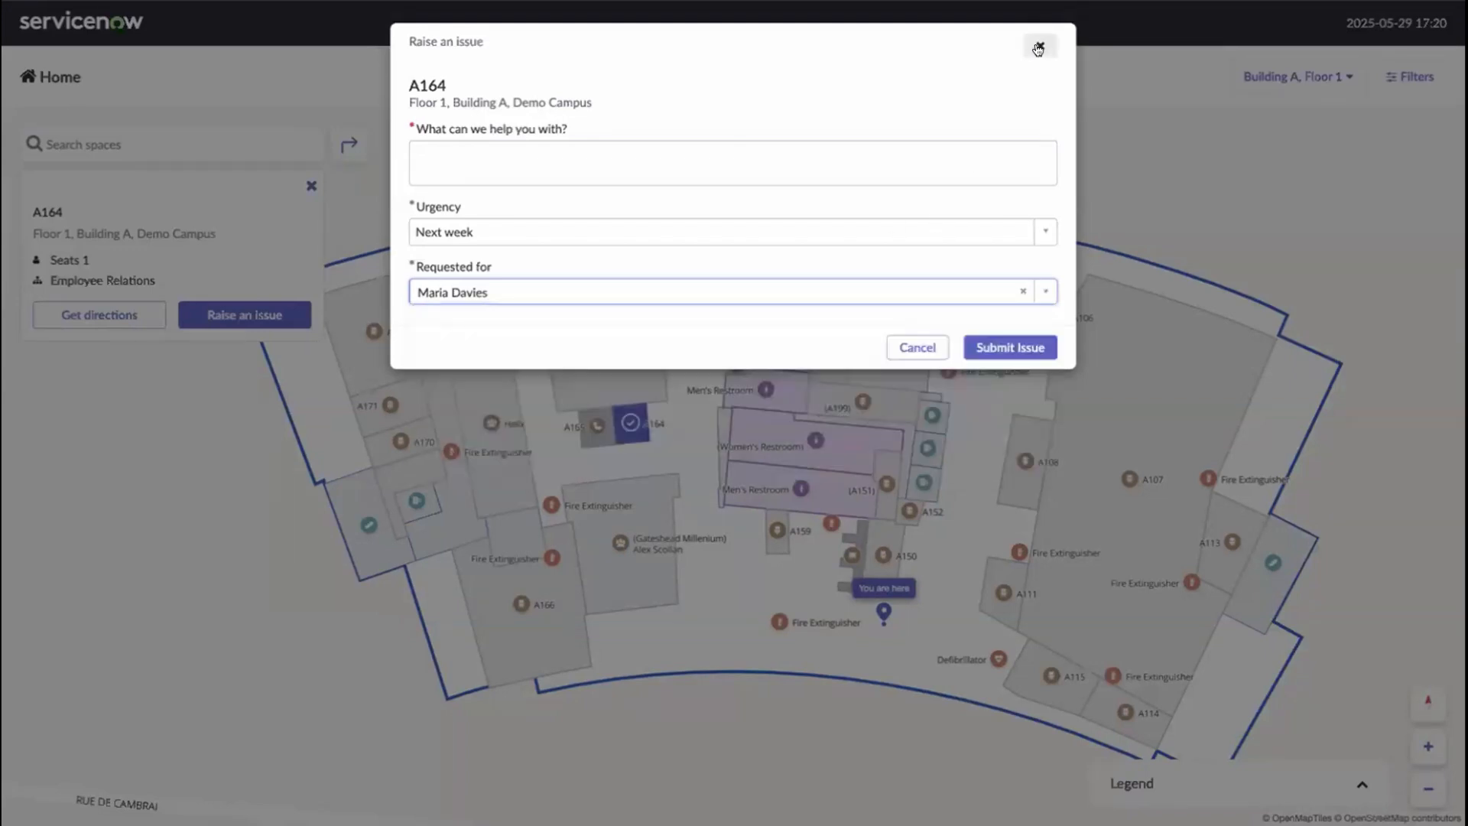
{"action": "left_click", "coordinate": [1038, 48]}
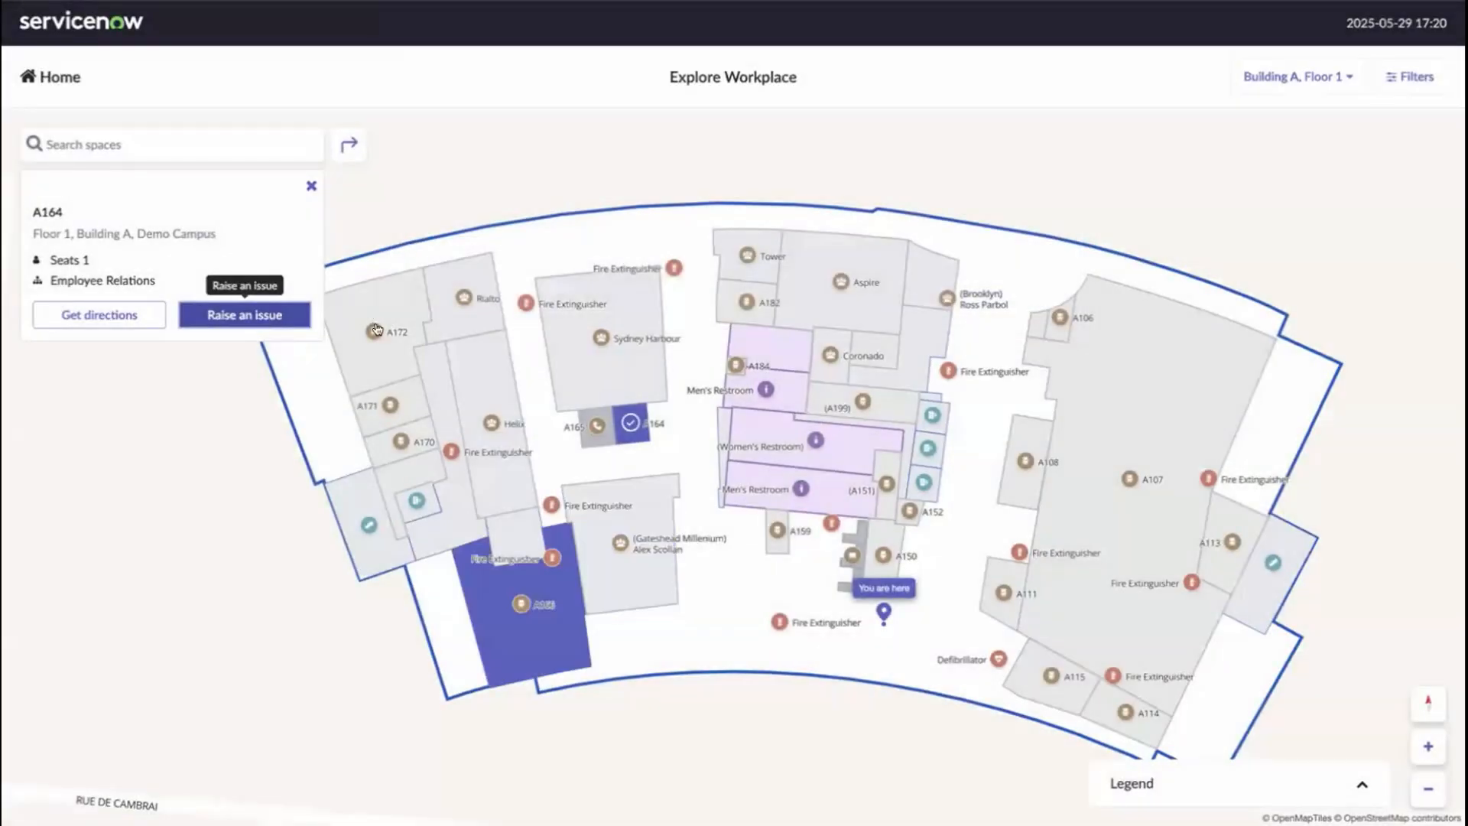
- Close room A164's info panel and pan the Floor 1 map left and upward
{"action": "left_click", "coordinate": [310, 188]}
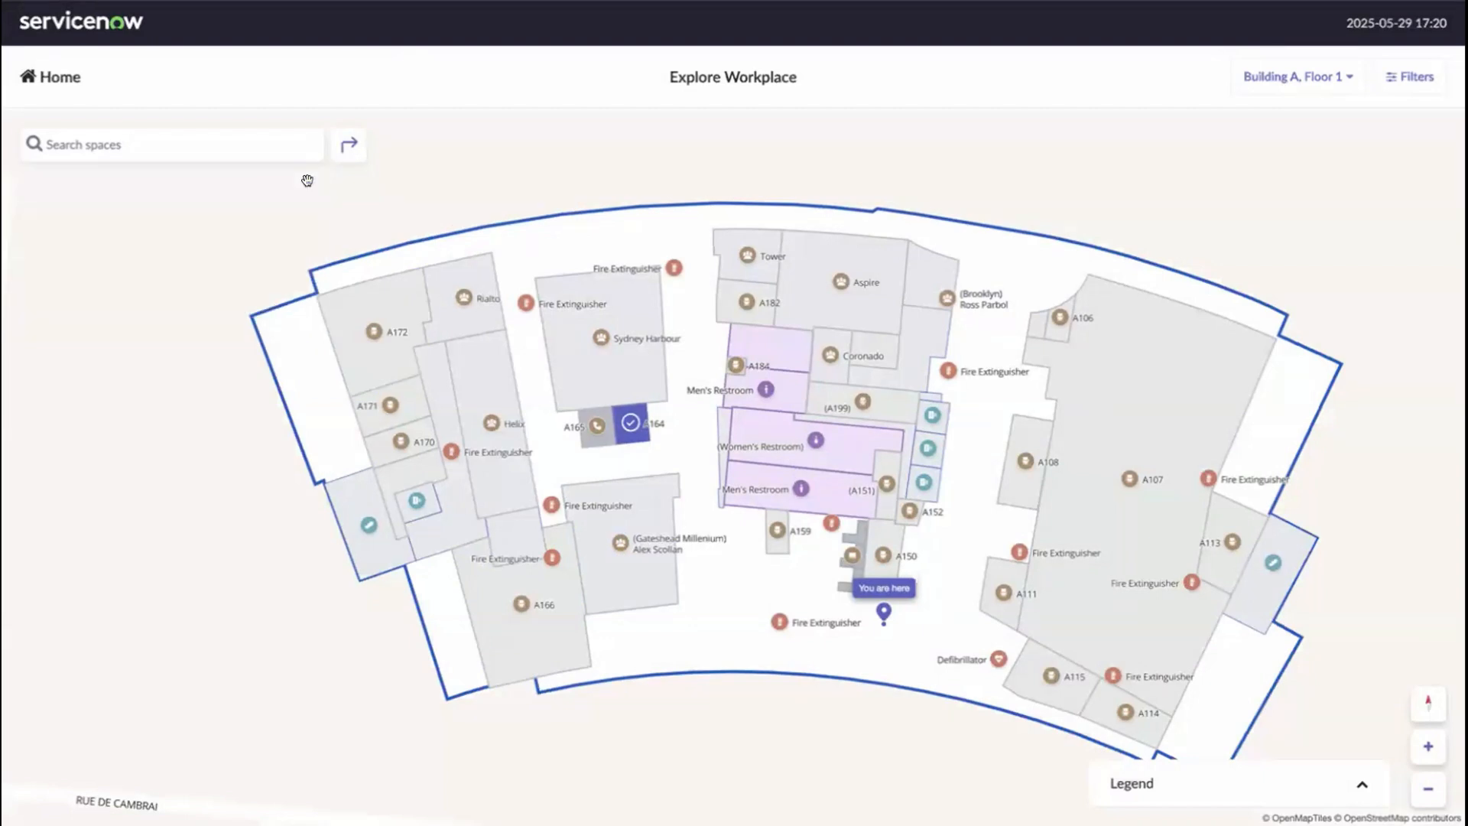
{"action": "left_click_drag", "start_coordinate": [704, 671], "coordinate": [632, 650]}
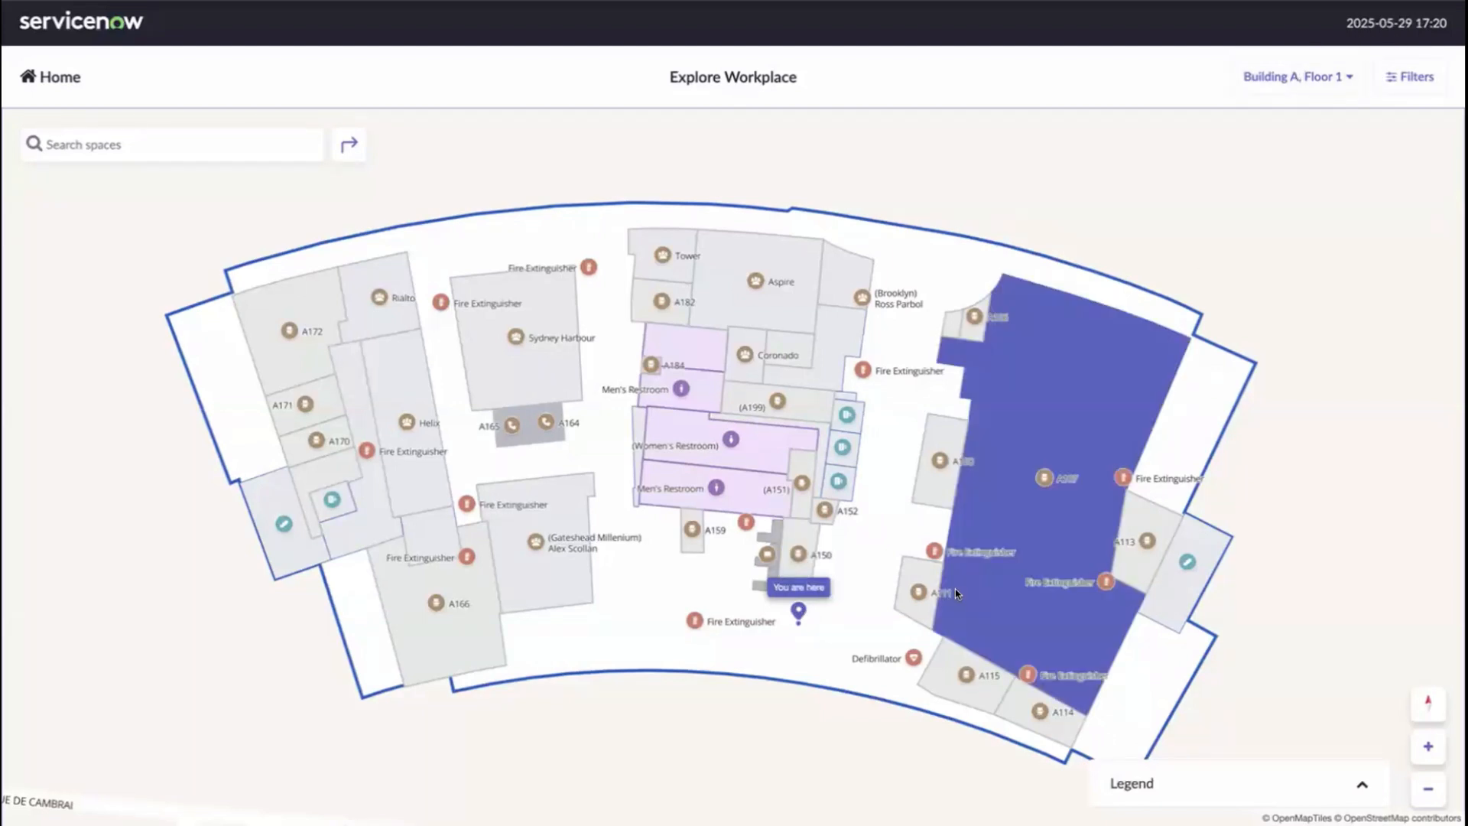
{"action": "left_click_drag", "start_coordinate": [849, 582], "coordinate": [849, 524]}
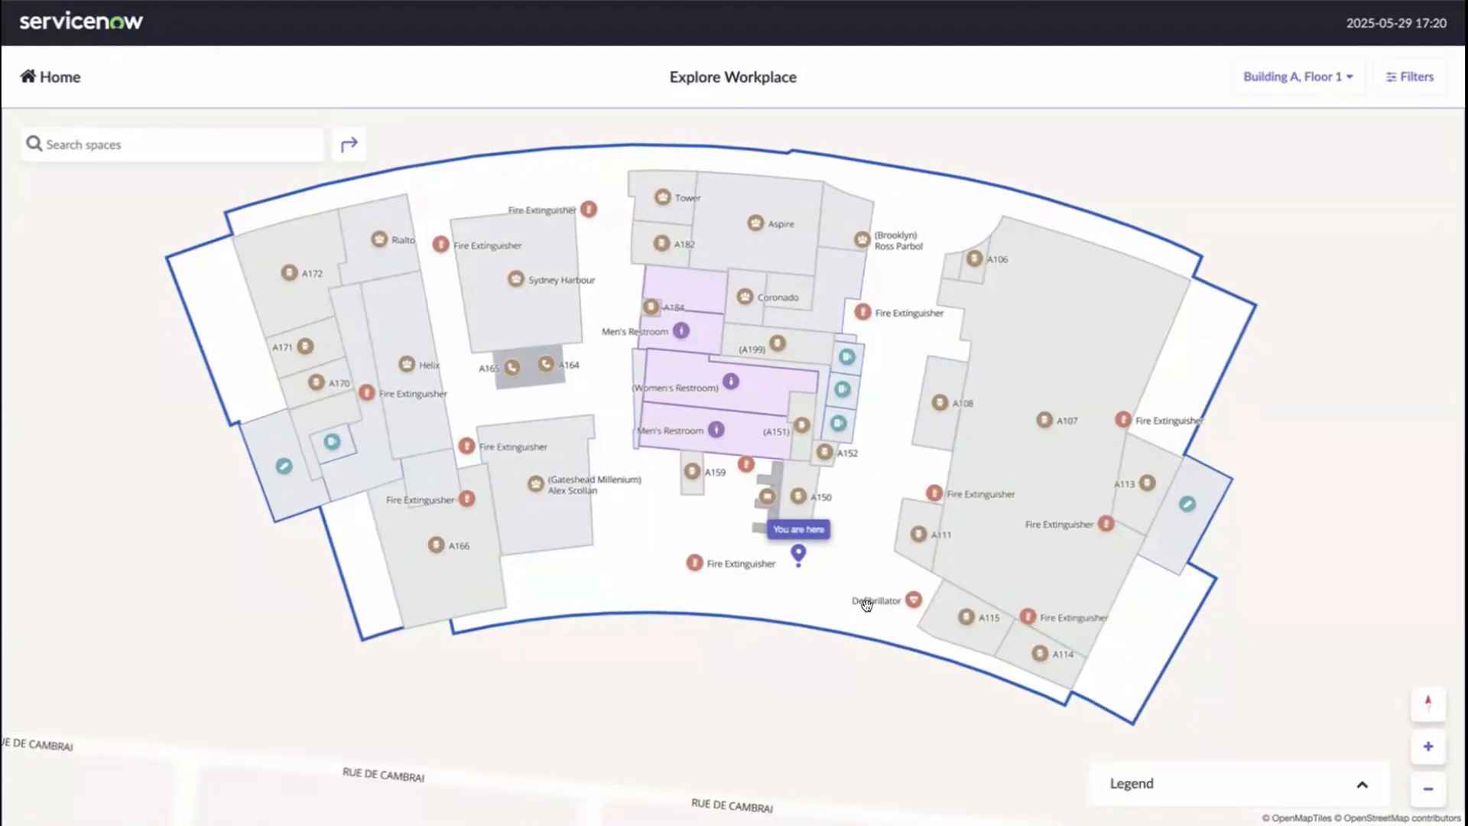
- Switch the map to Building A Floor 2 and view room A265's details card
{"action": "left_click", "coordinate": [1298, 77]}
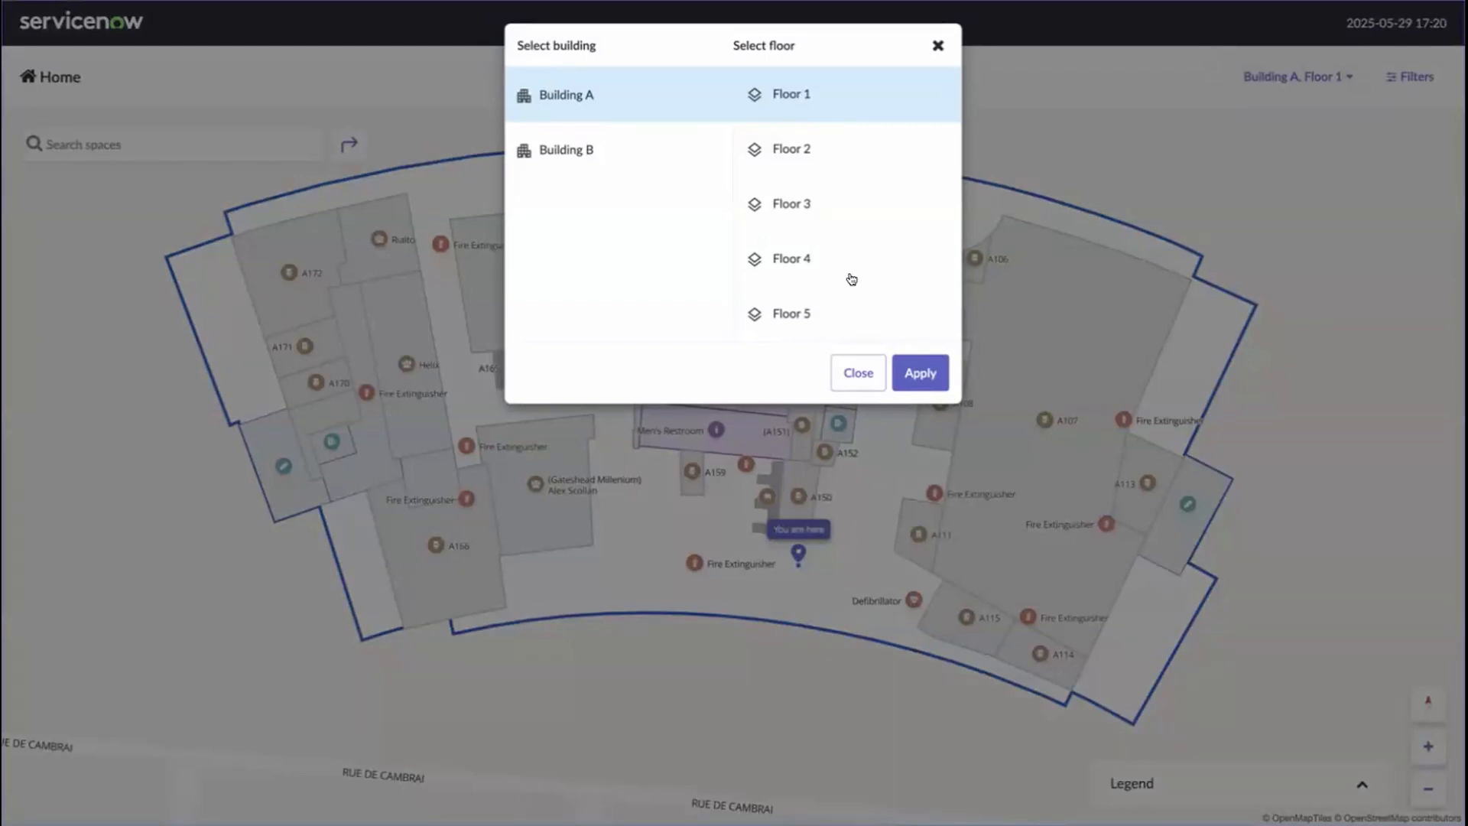
{"action": "left_click", "coordinate": [808, 147]}
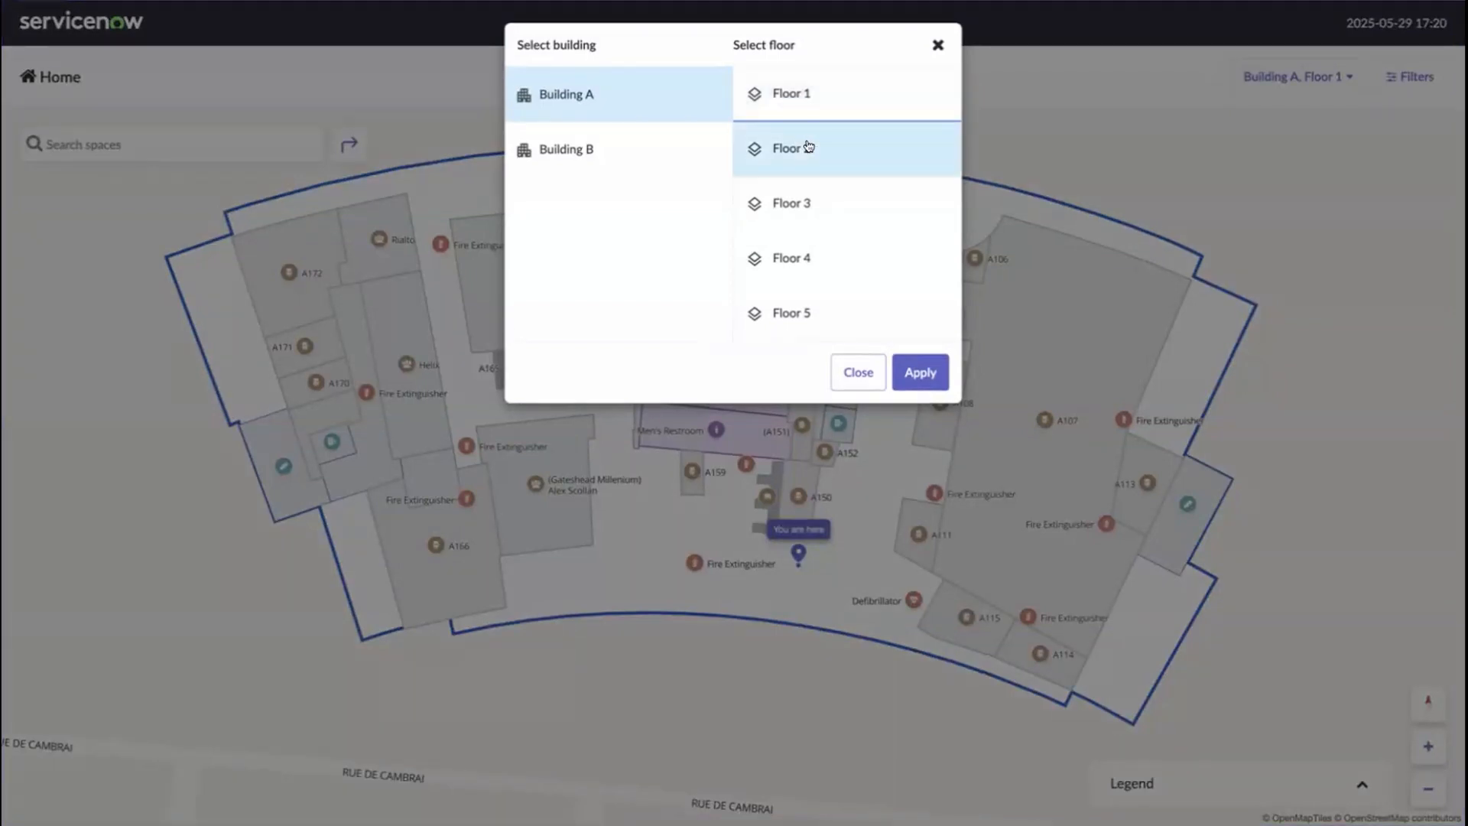
{"action": "left_click", "coordinate": [921, 370]}
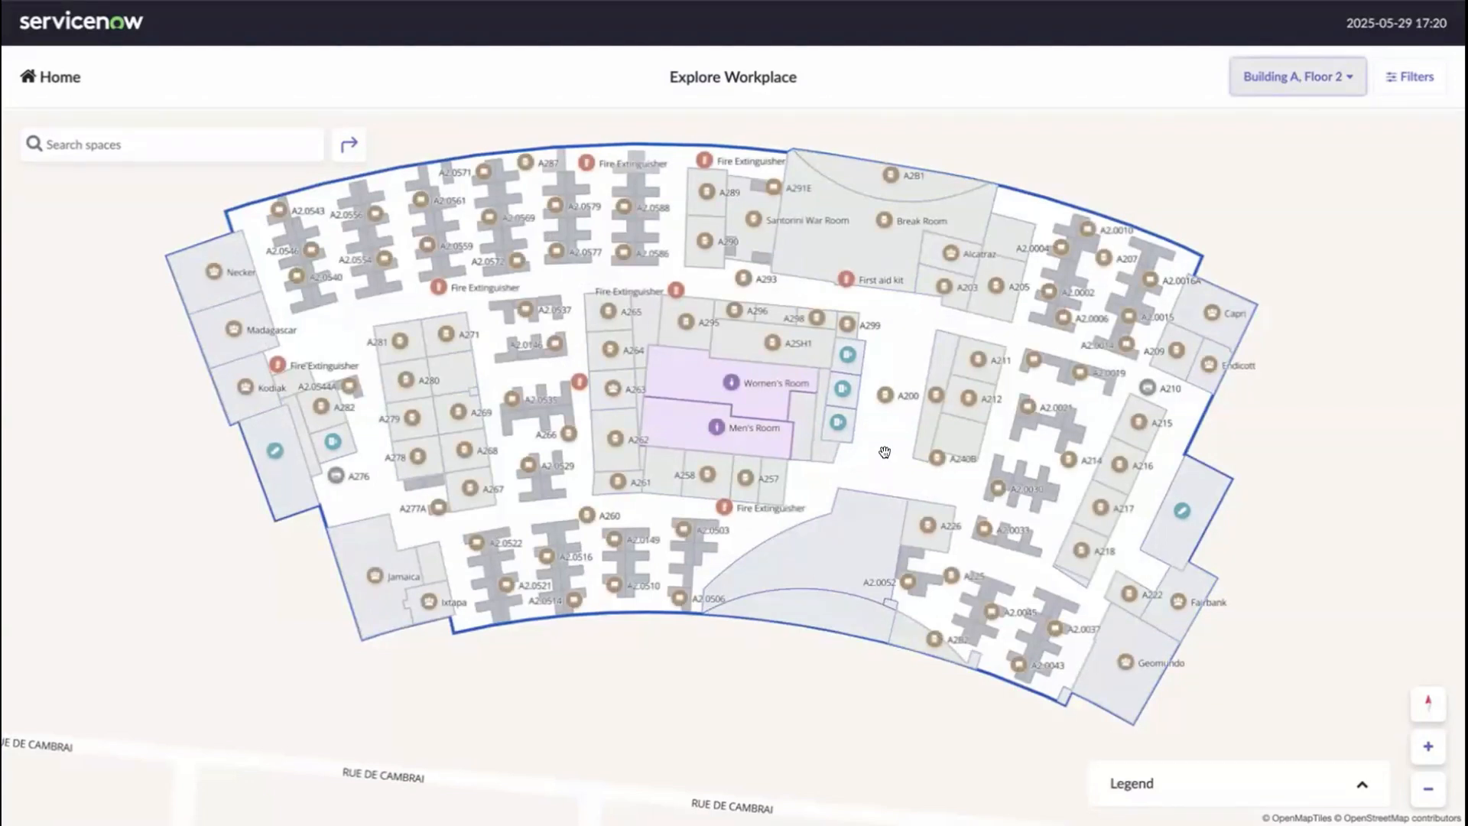
{"action": "left_click", "coordinate": [592, 310]}
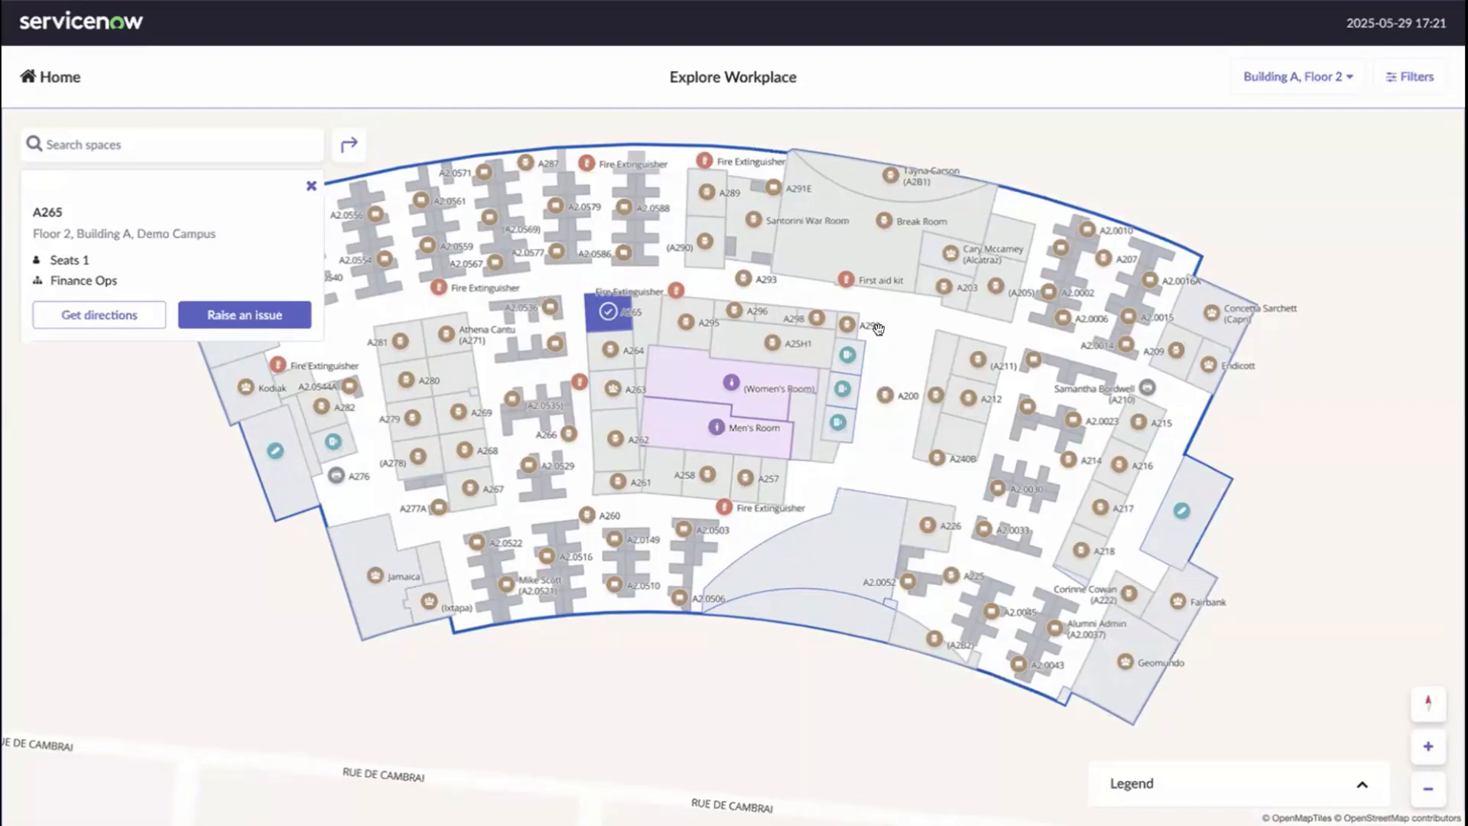
{"action": "left_click", "coordinate": [309, 185]}
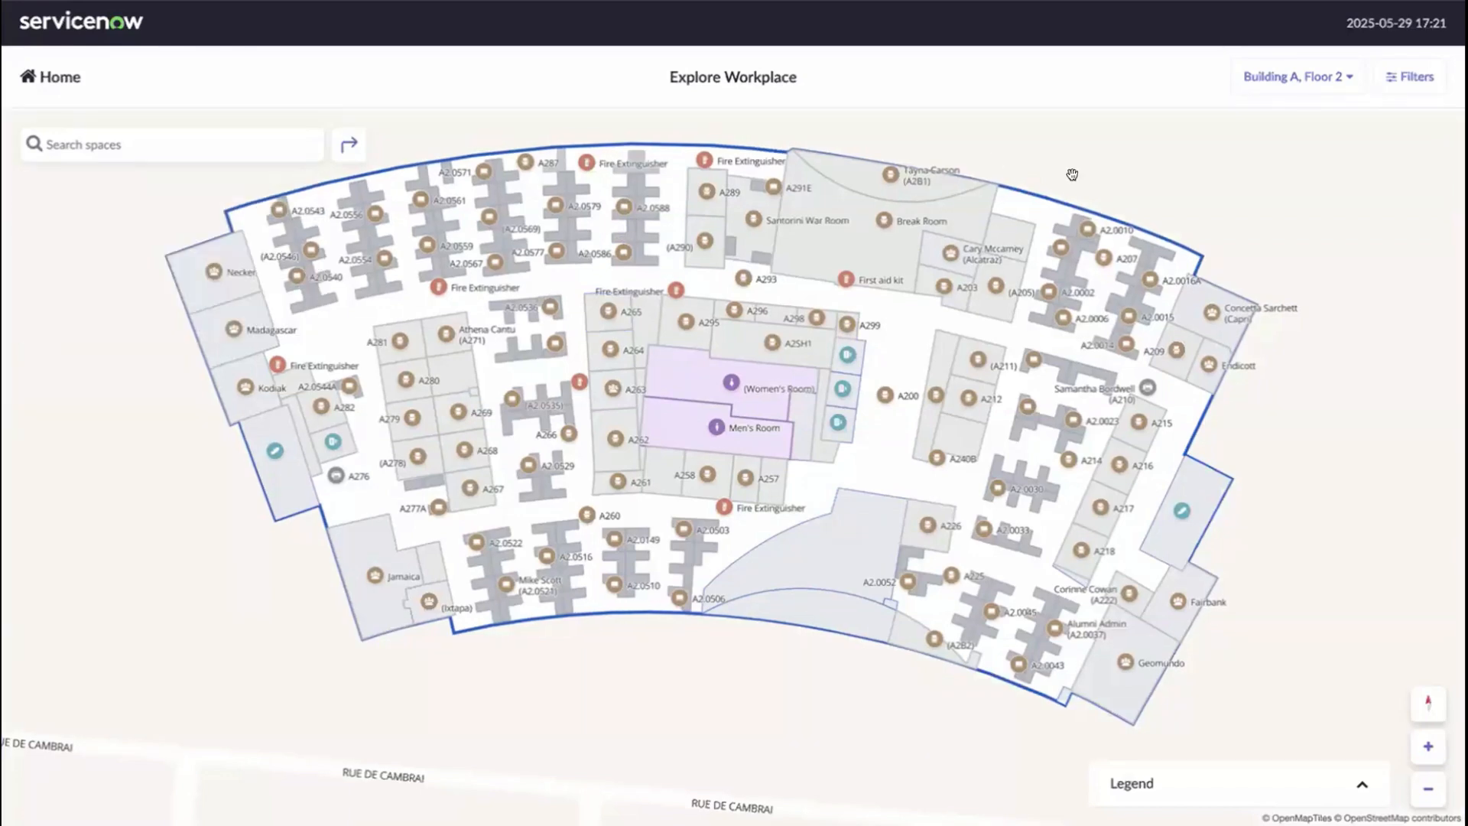
- Switch the map back to Building A, Floor 1
{"action": "left_click", "coordinate": [1263, 84]}
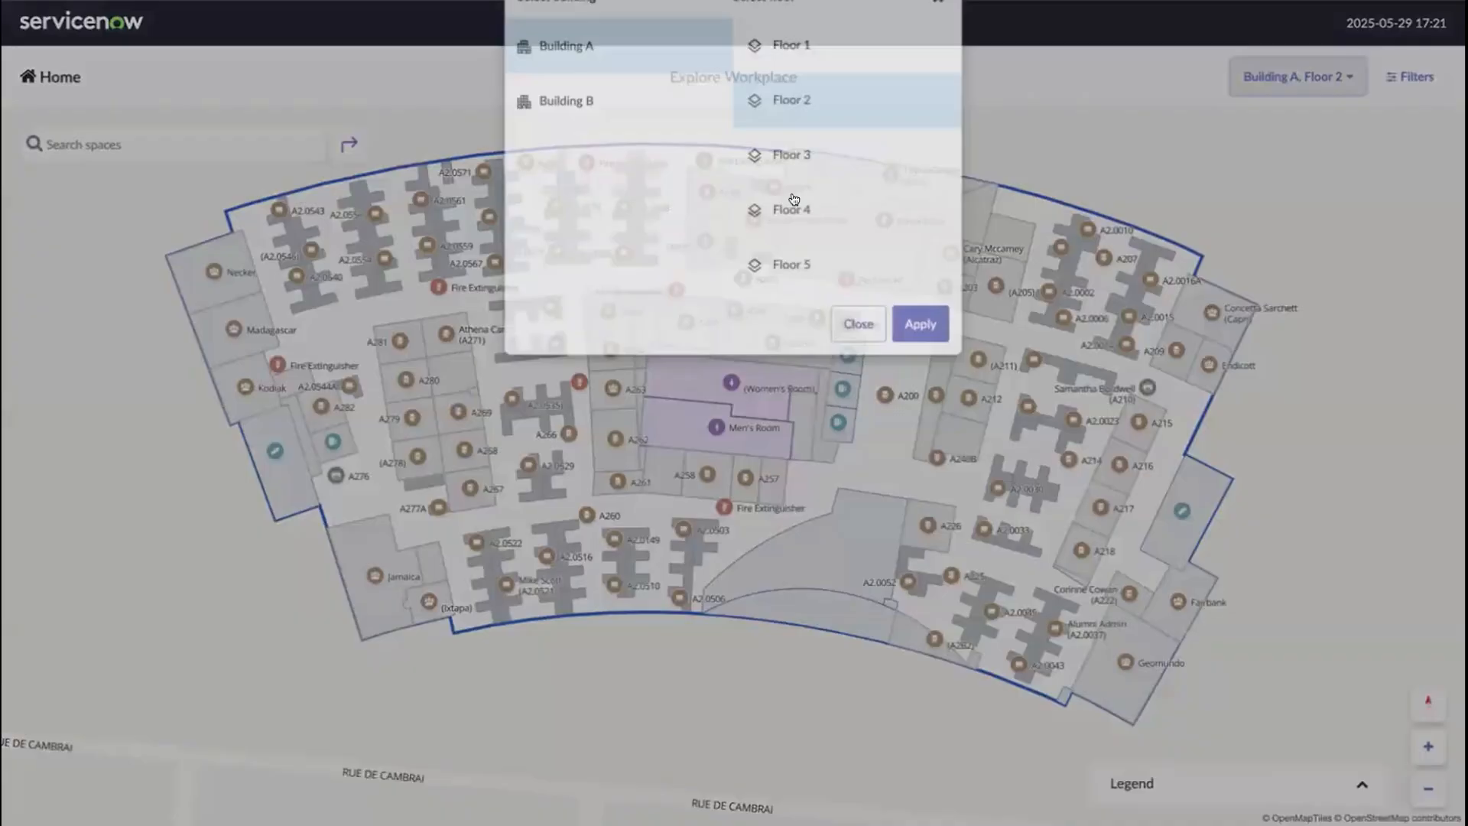
{"action": "left_click", "coordinate": [788, 98]}
{"action": "left_click", "coordinate": [920, 372]}
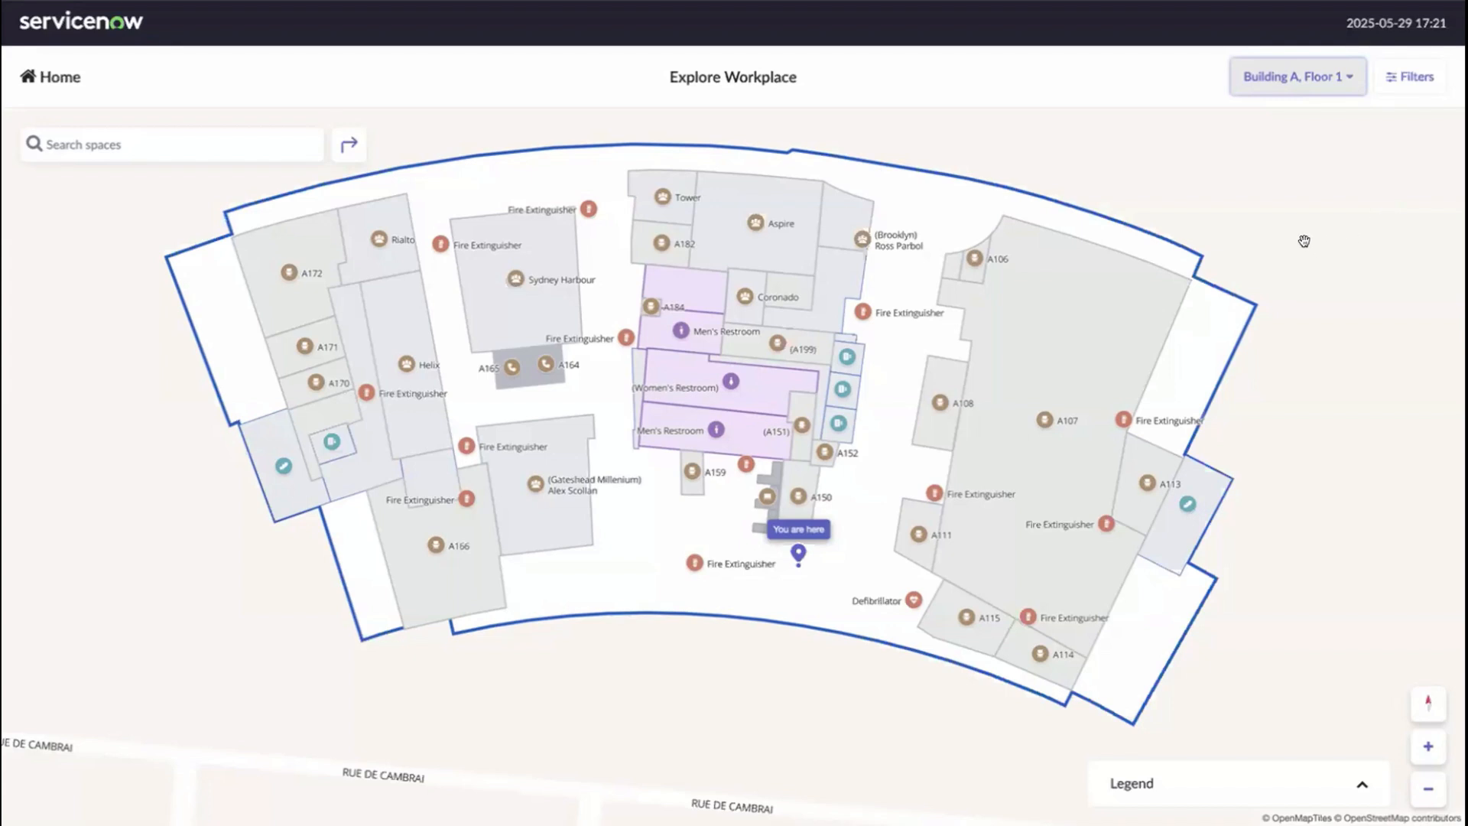
- In map filters, shade rooms by neighborhood, narrow to Customer Support, then turn neighborhood display off
{"action": "left_click", "coordinate": [1402, 79]}
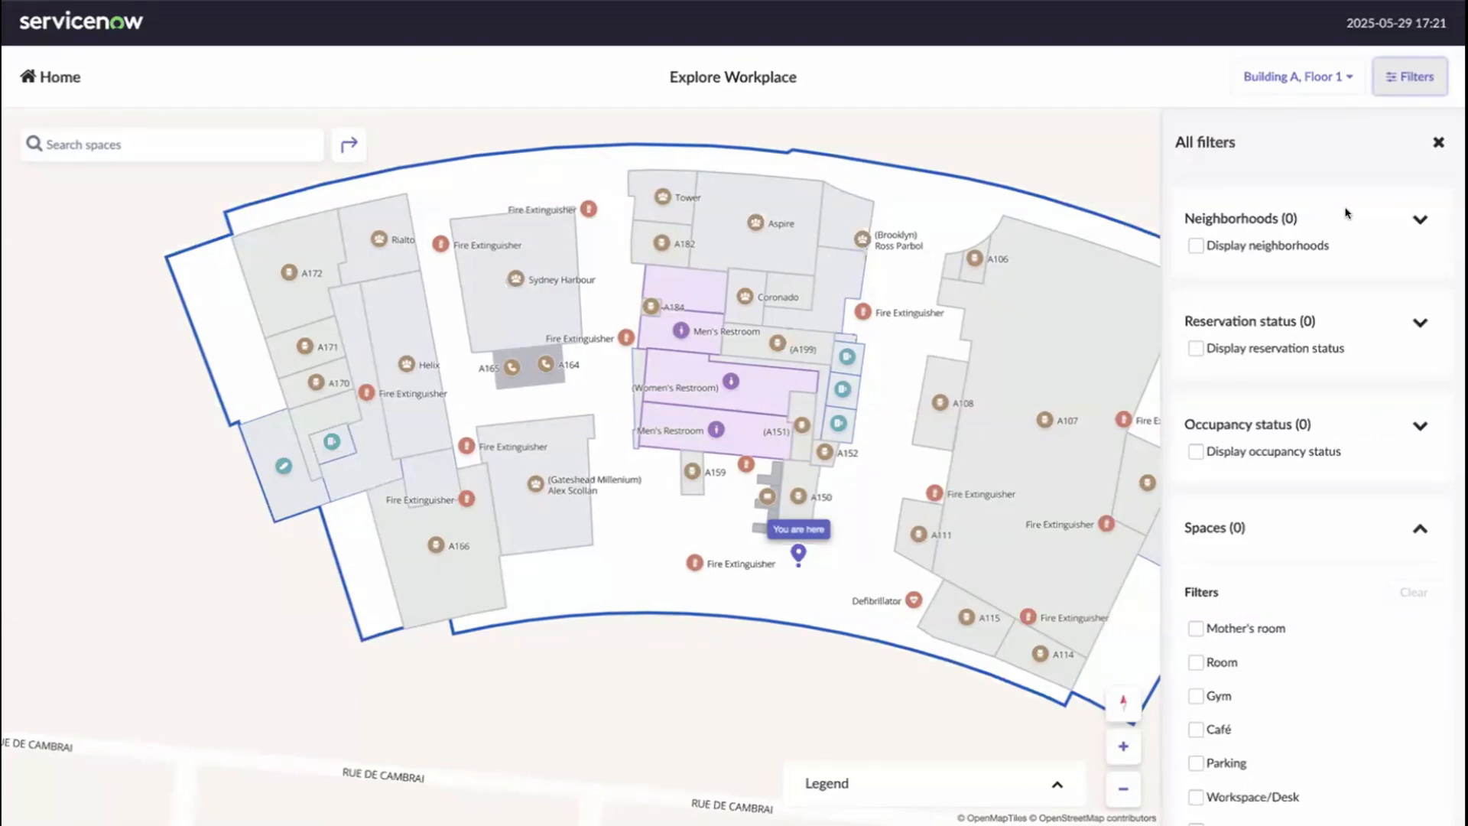
{"action": "left_click", "coordinate": [1193, 246]}
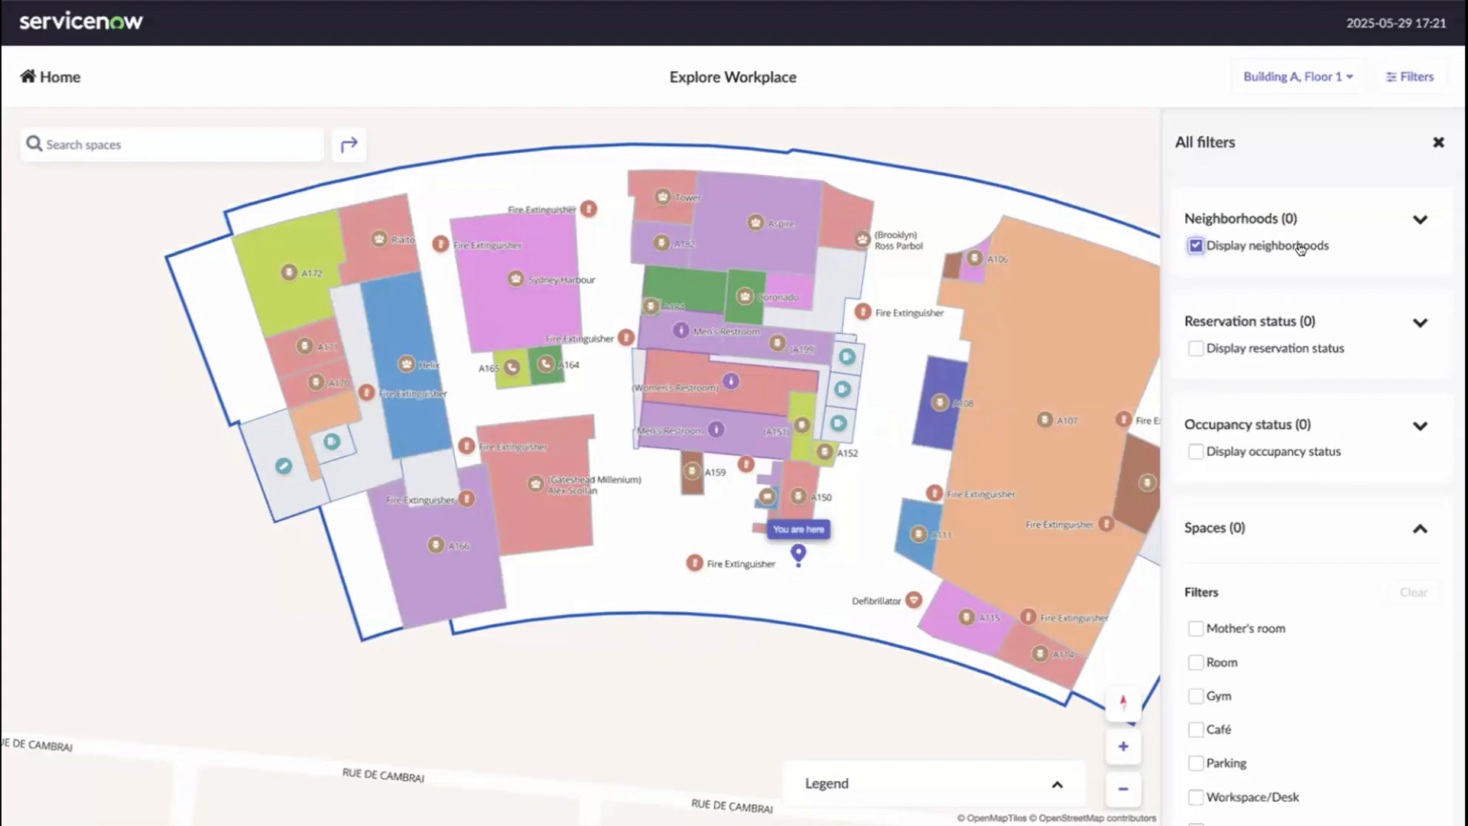
{"action": "left_click", "coordinate": [1420, 219]}
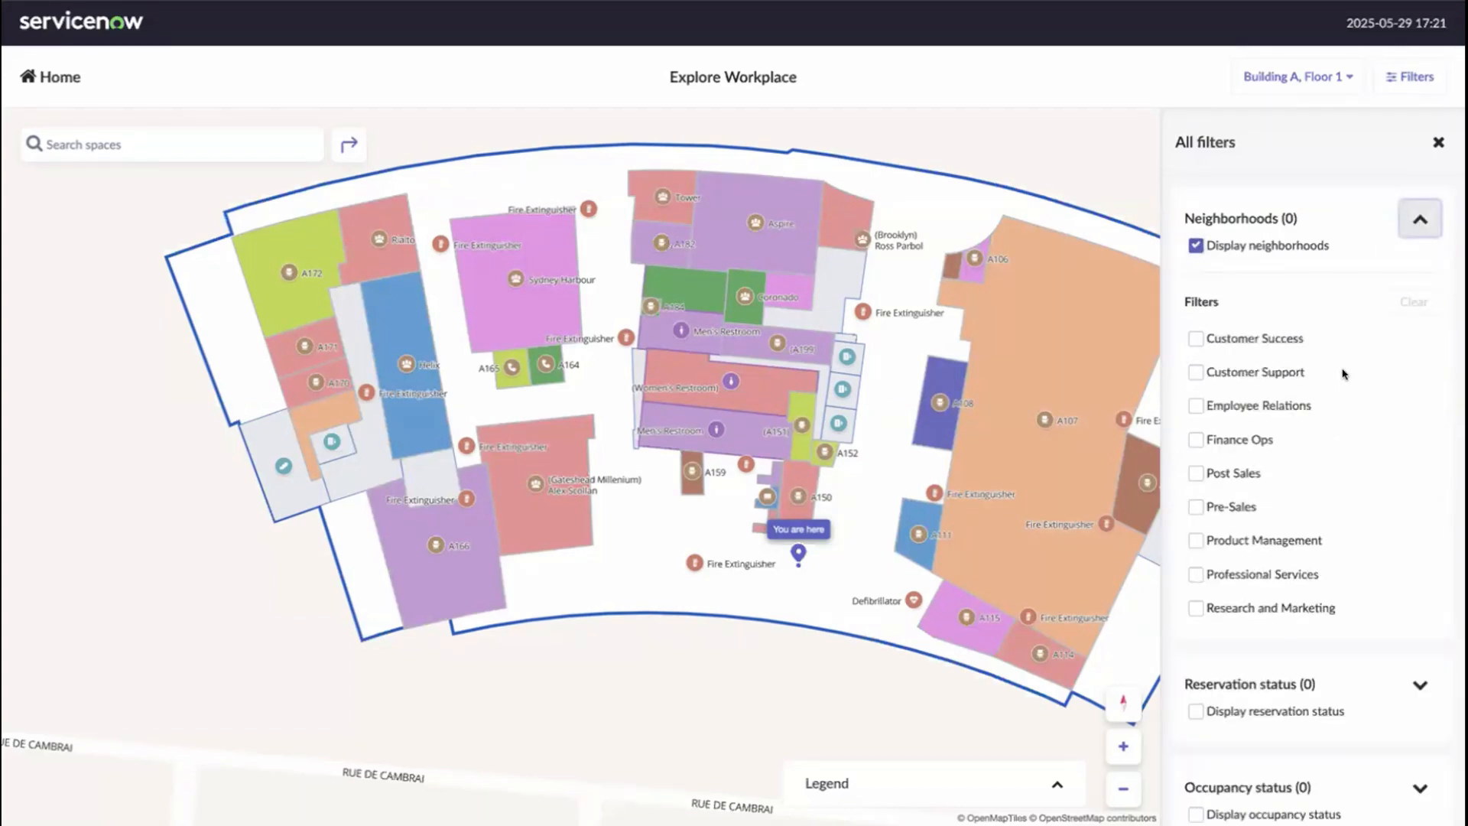
{"action": "left_click", "coordinate": [1193, 372]}
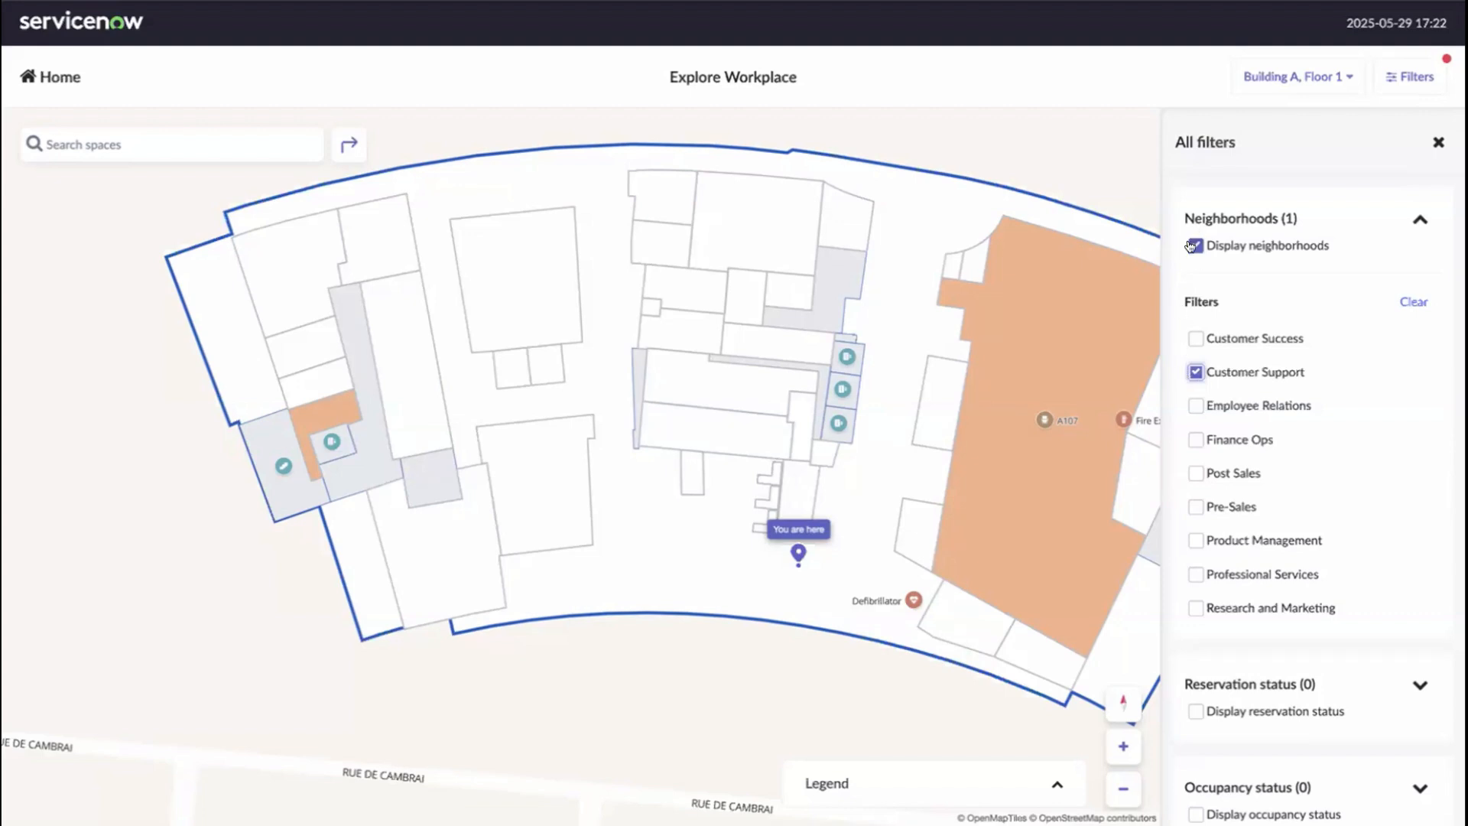
{"action": "left_click", "coordinate": [1246, 245]}
{"action": "left_click", "coordinate": [1416, 220]}
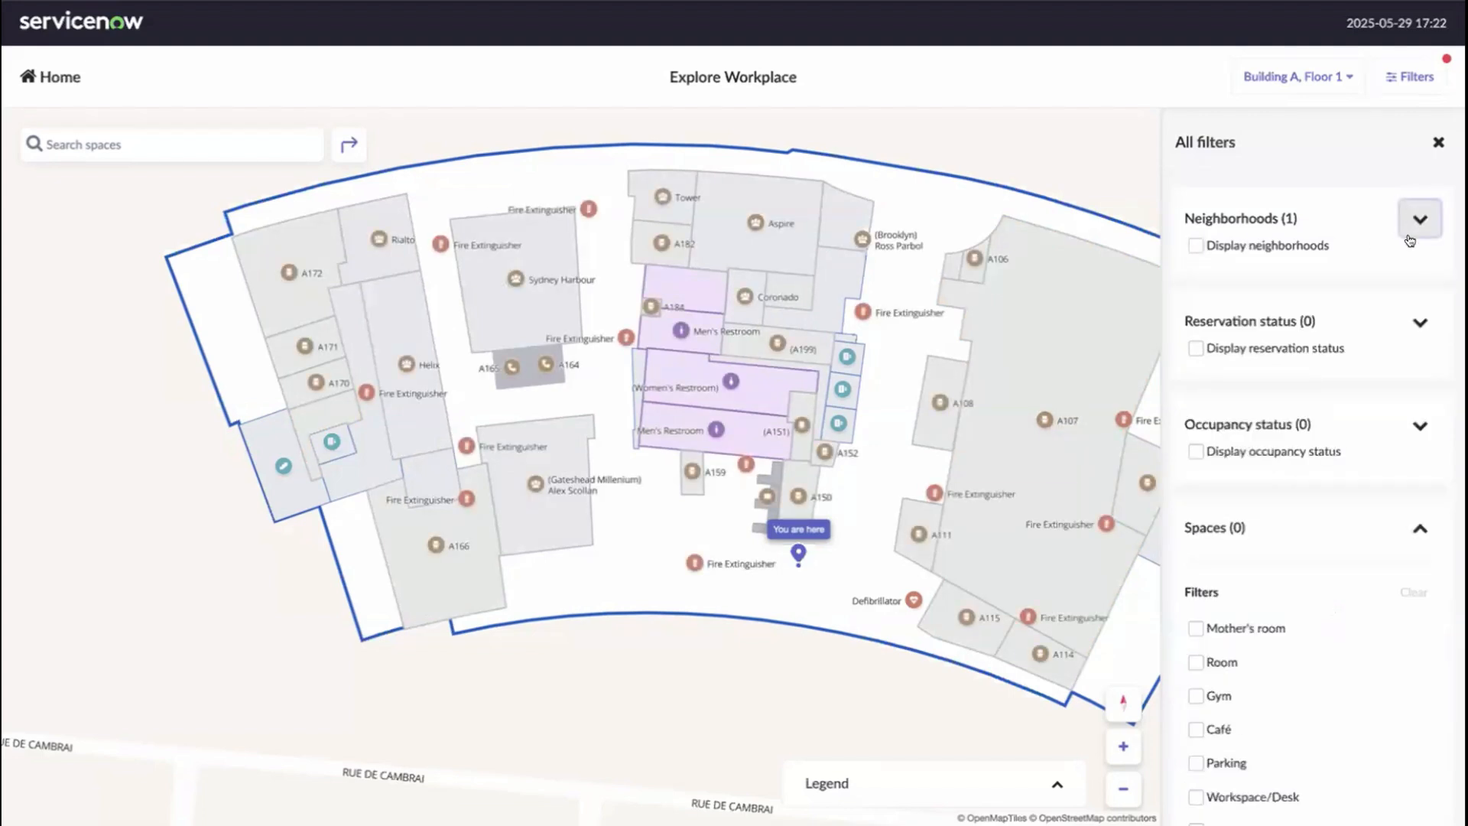
- Colour Floor 1 spaces by reservation status, glance at Occupancy status options, then disable reservation colouring
{"action": "left_click", "coordinate": [1413, 323]}
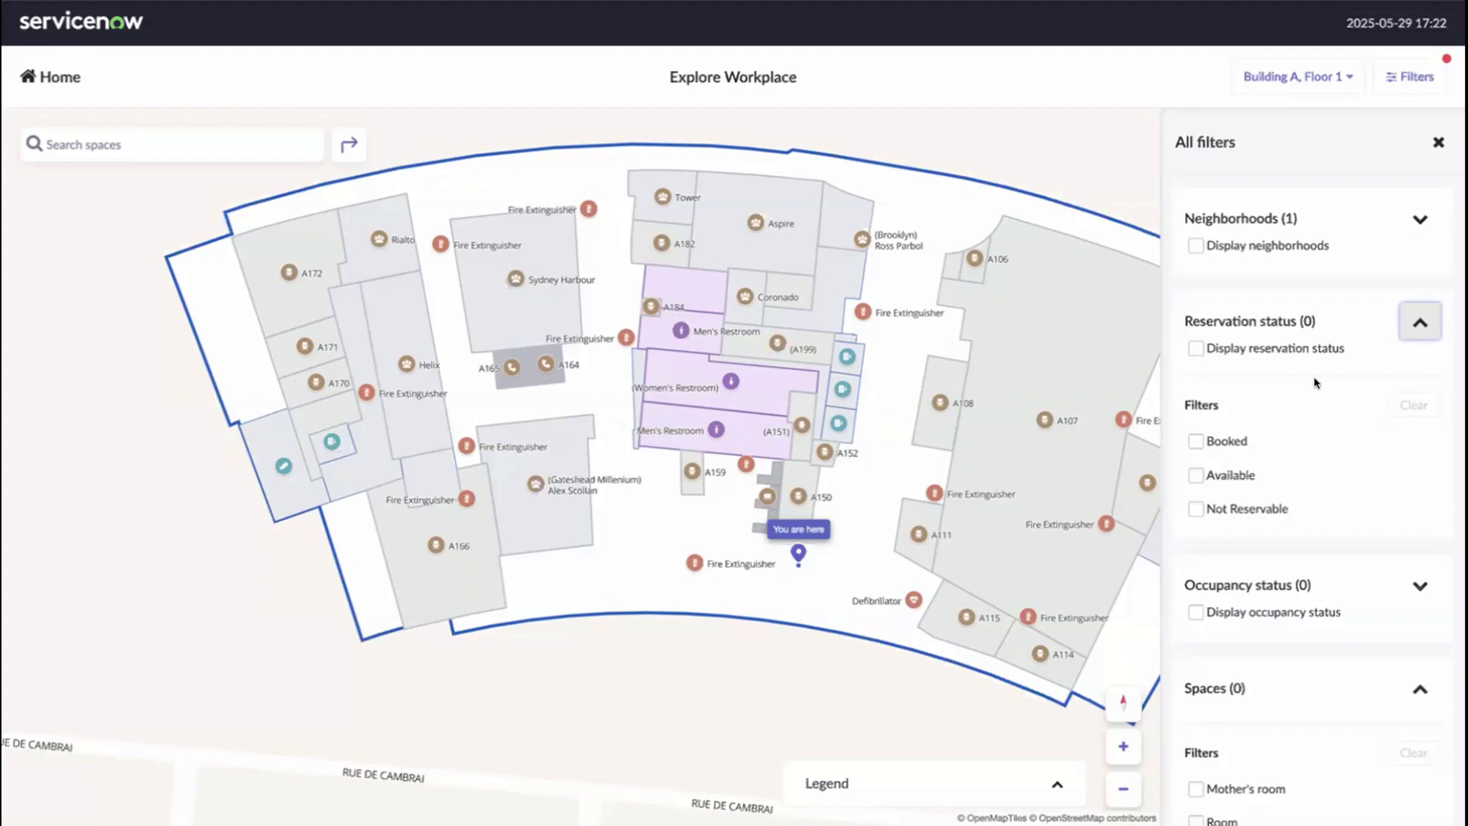
{"action": "left_click", "coordinate": [1194, 348]}
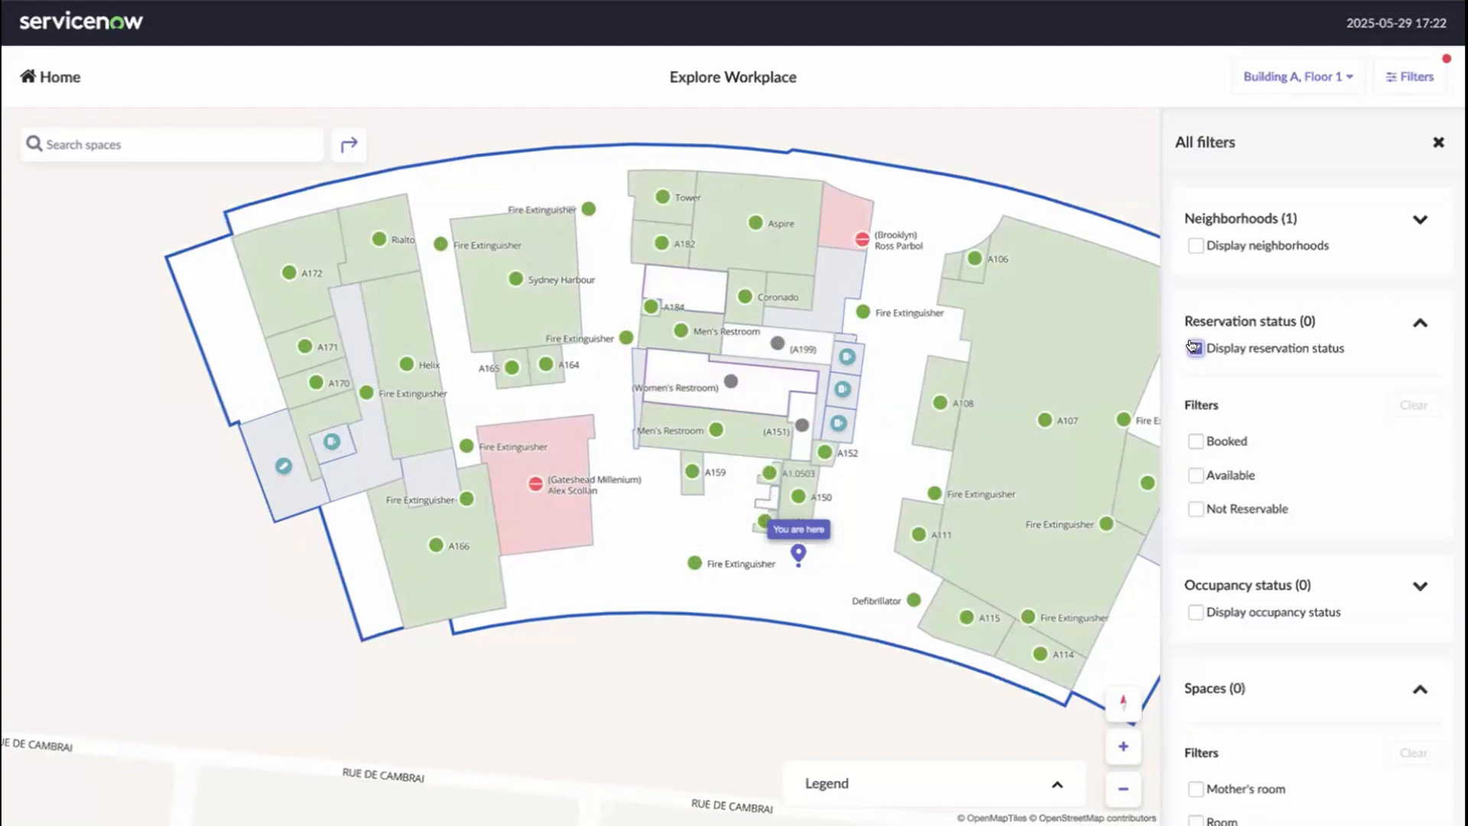
{"action": "left_click", "coordinate": [1419, 324]}
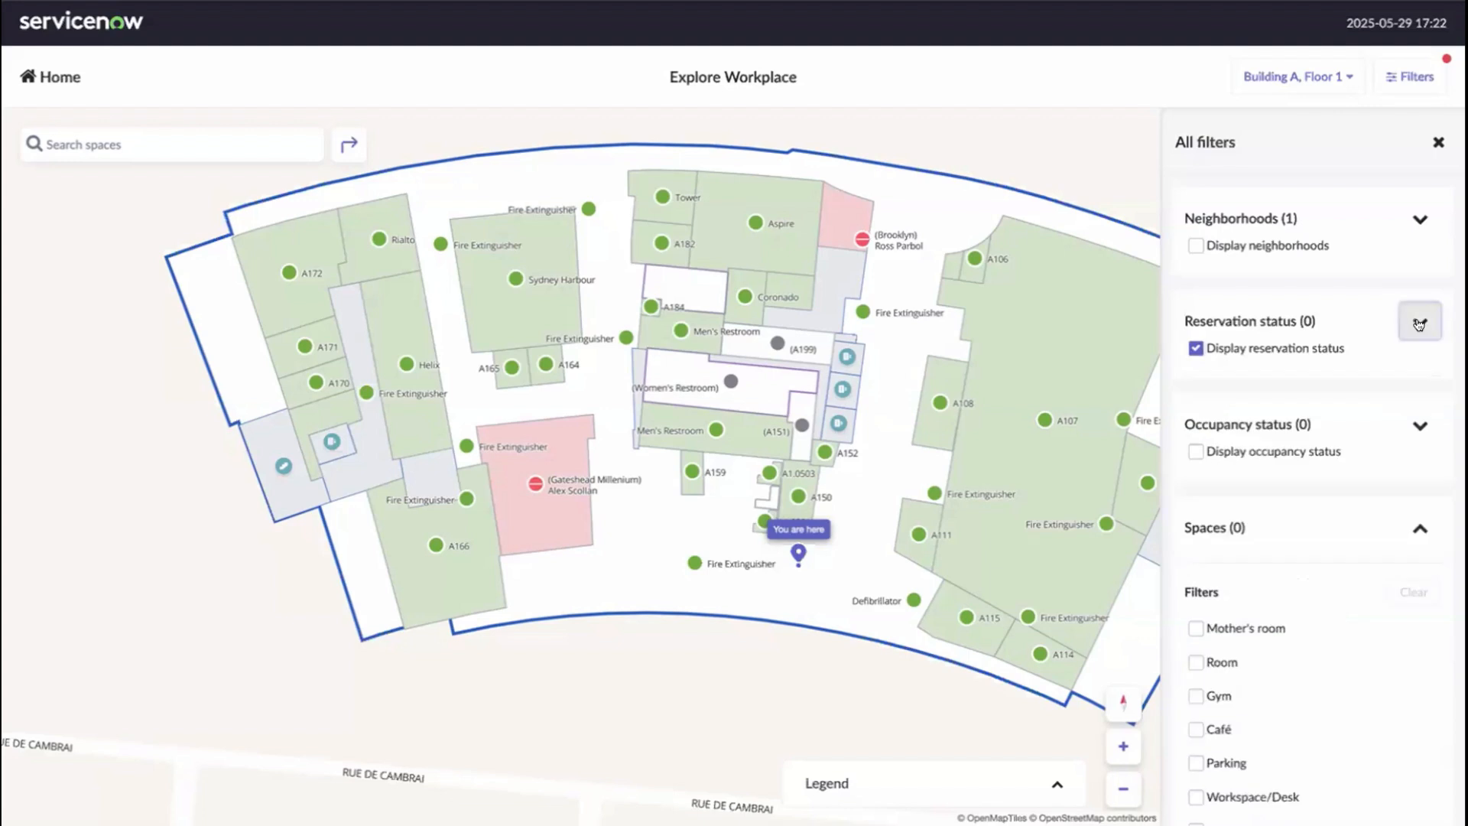
{"action": "left_click", "coordinate": [1419, 422]}
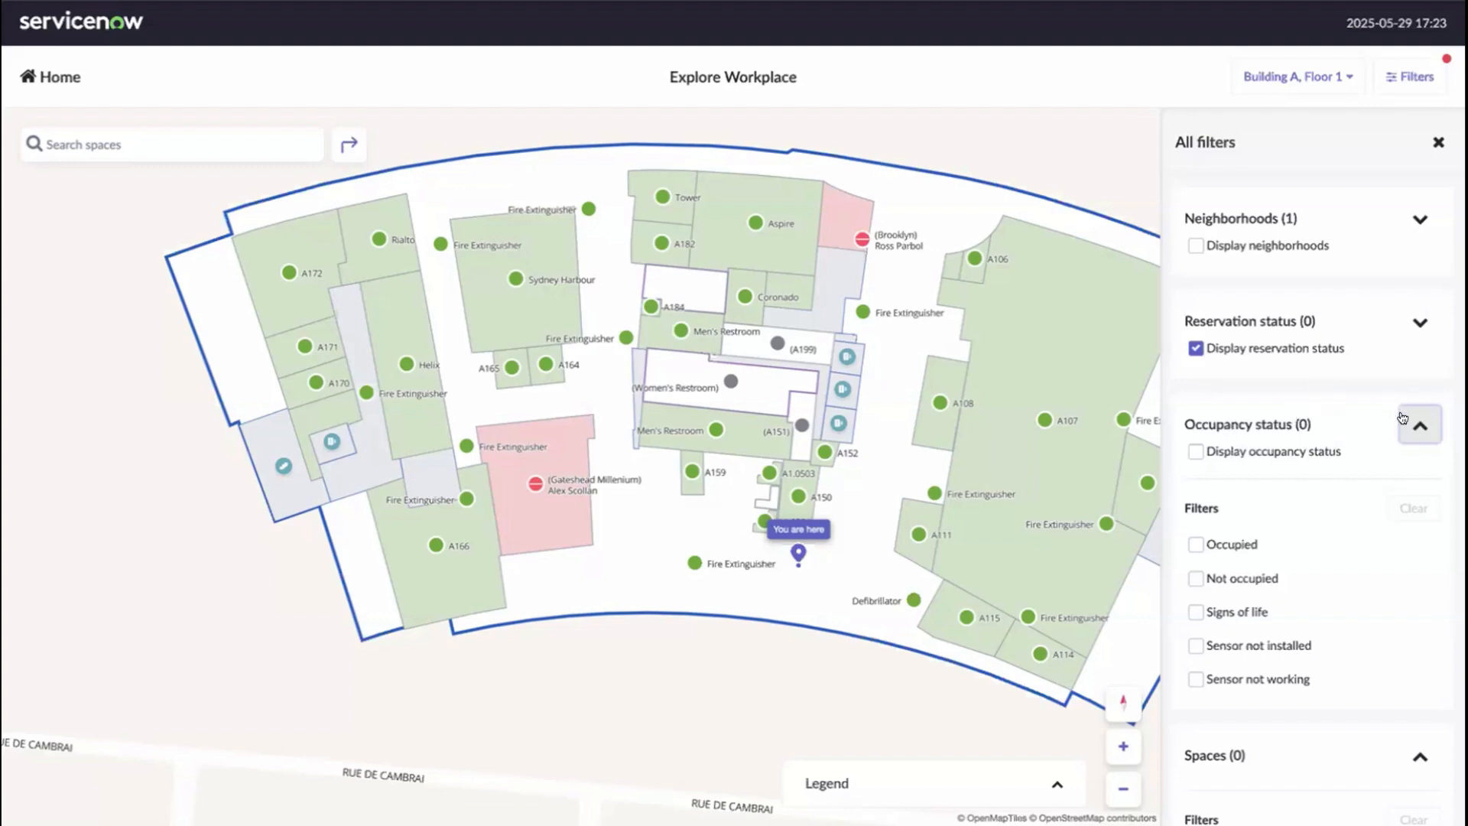
{"action": "left_click", "coordinate": [1418, 433]}
{"action": "left_click", "coordinate": [1196, 348]}
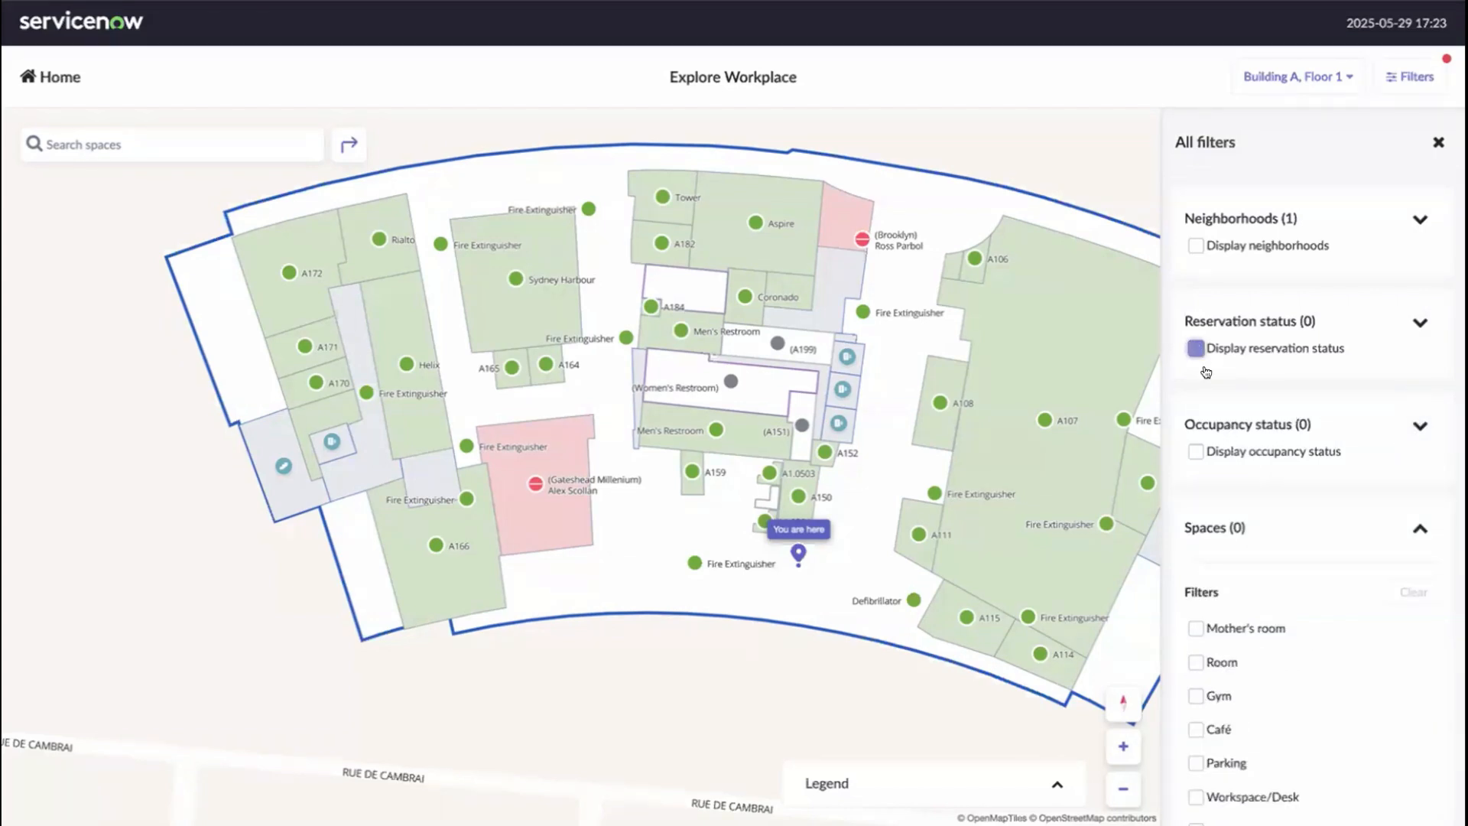
- Filter the map's Spaces to Restroom - Women only, then clear that filter and collapse Spaces
{"action": "scroll", "coordinate": [1257, 469], "scroll_direction": "down", "scroll_amount": 1}
{"action": "scroll", "coordinate": [1257, 470], "scroll_direction": "down", "scroll_amount": 2}
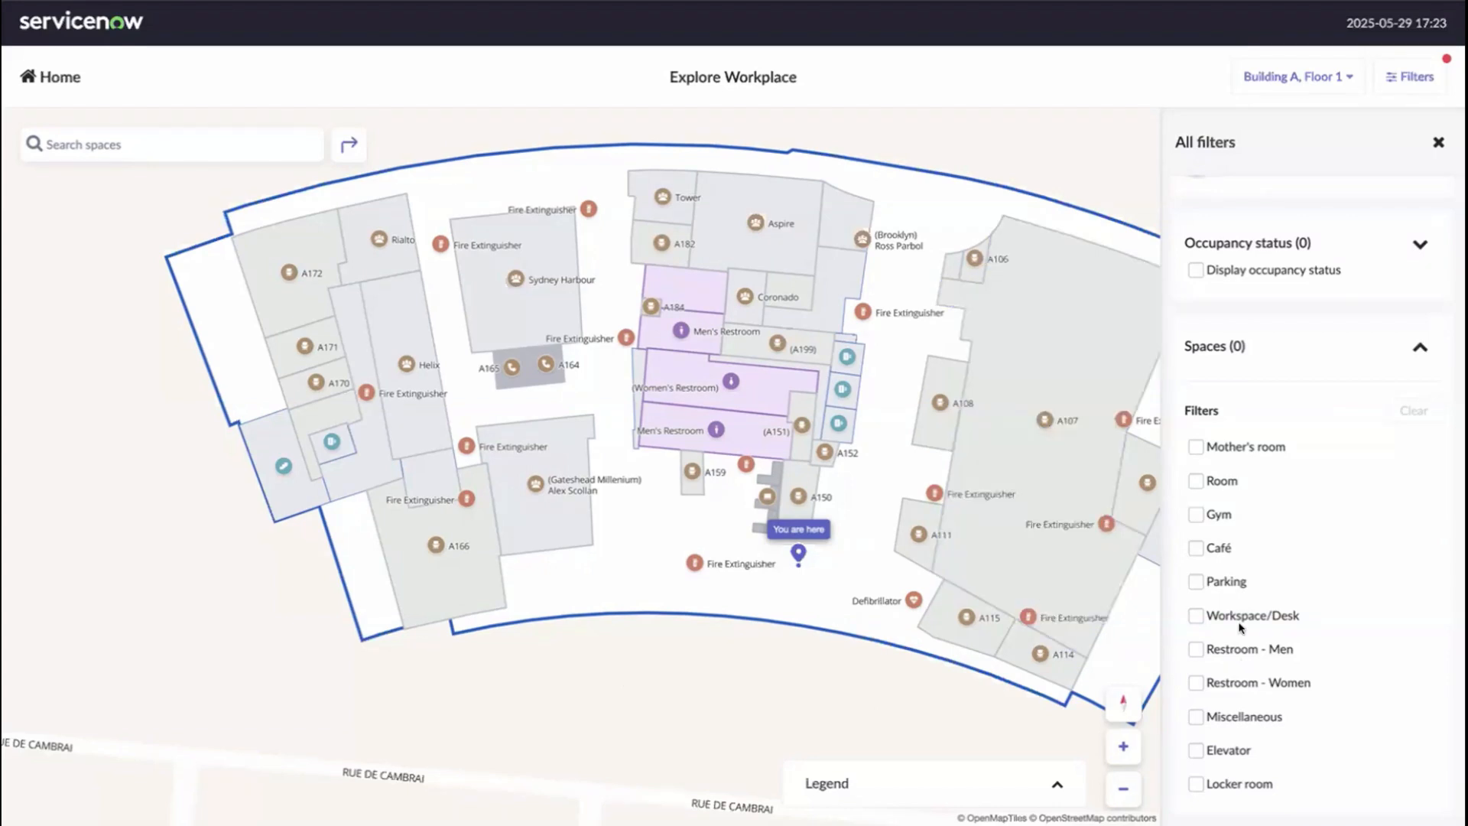
{"action": "left_click", "coordinate": [1196, 685]}
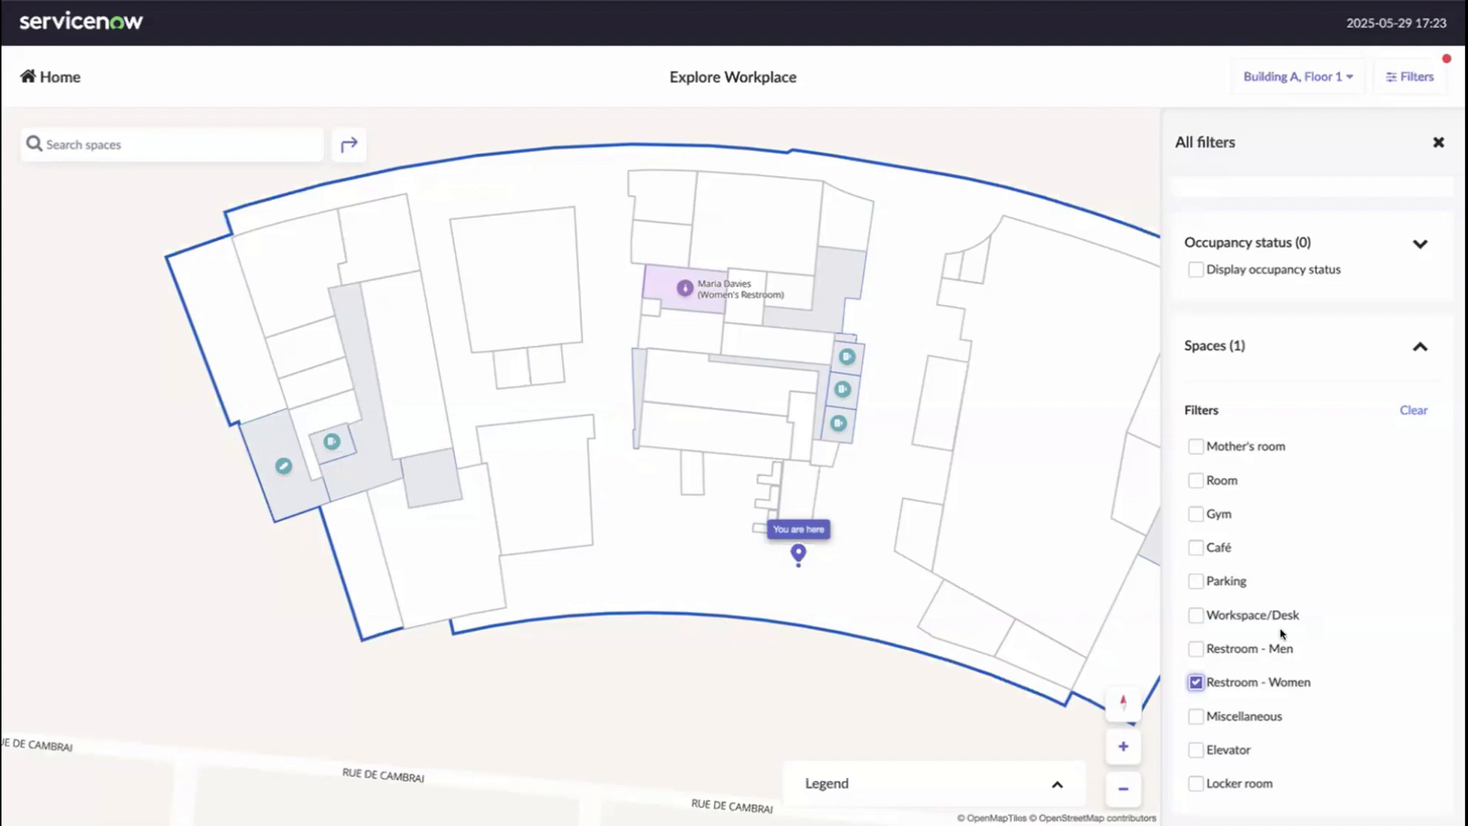
{"action": "left_click", "coordinate": [1414, 410]}
{"action": "left_click", "coordinate": [1420, 349]}
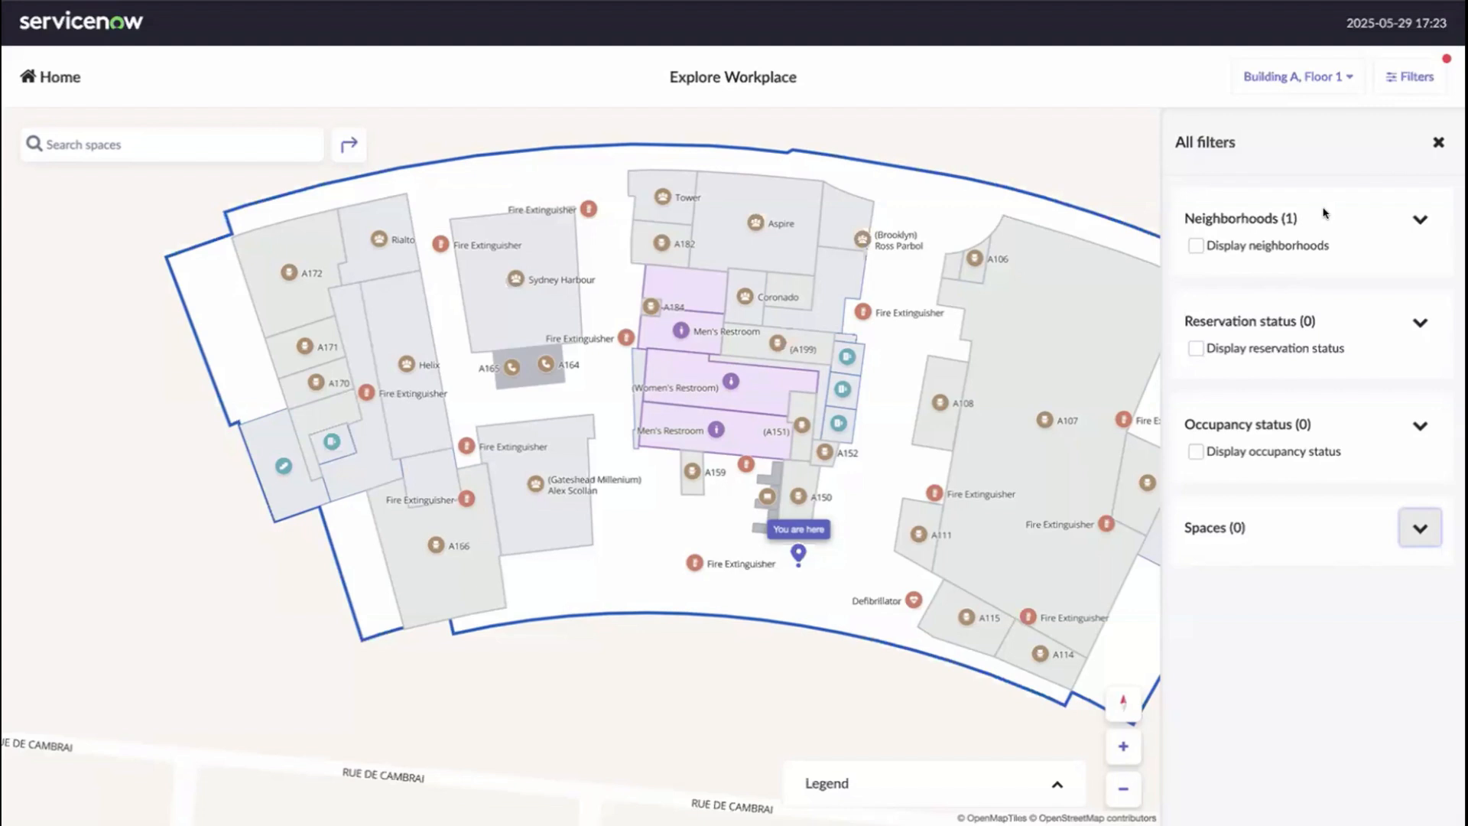
- Close the All filters panel, go back to the Welcome page, and advance to the Workplace Services Kiosk slide
{"action": "left_click", "coordinate": [1437, 144]}
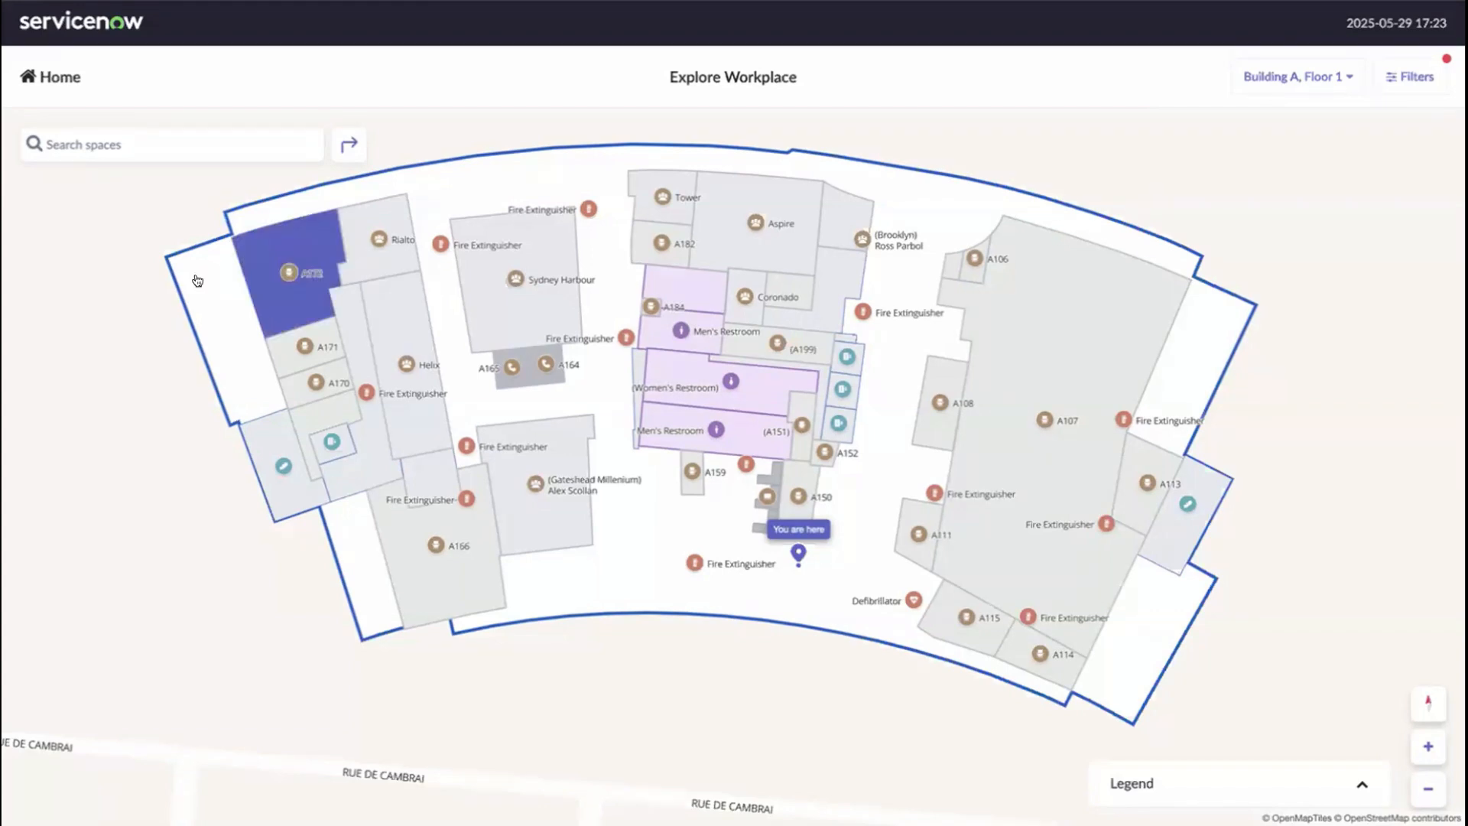
{"action": "left_click", "coordinate": [44, 78]}
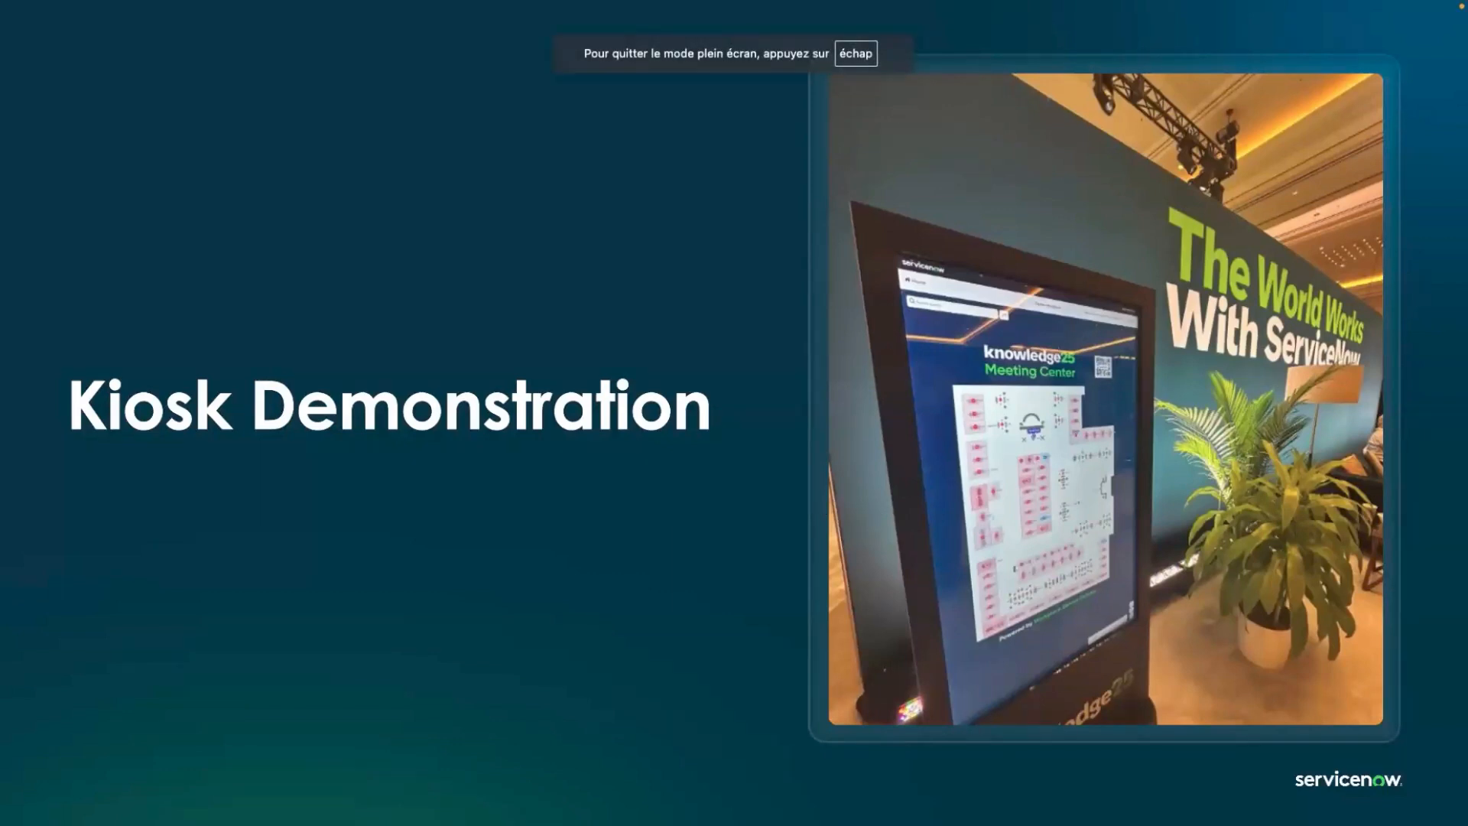
{"action": "key", "text": "Right"}
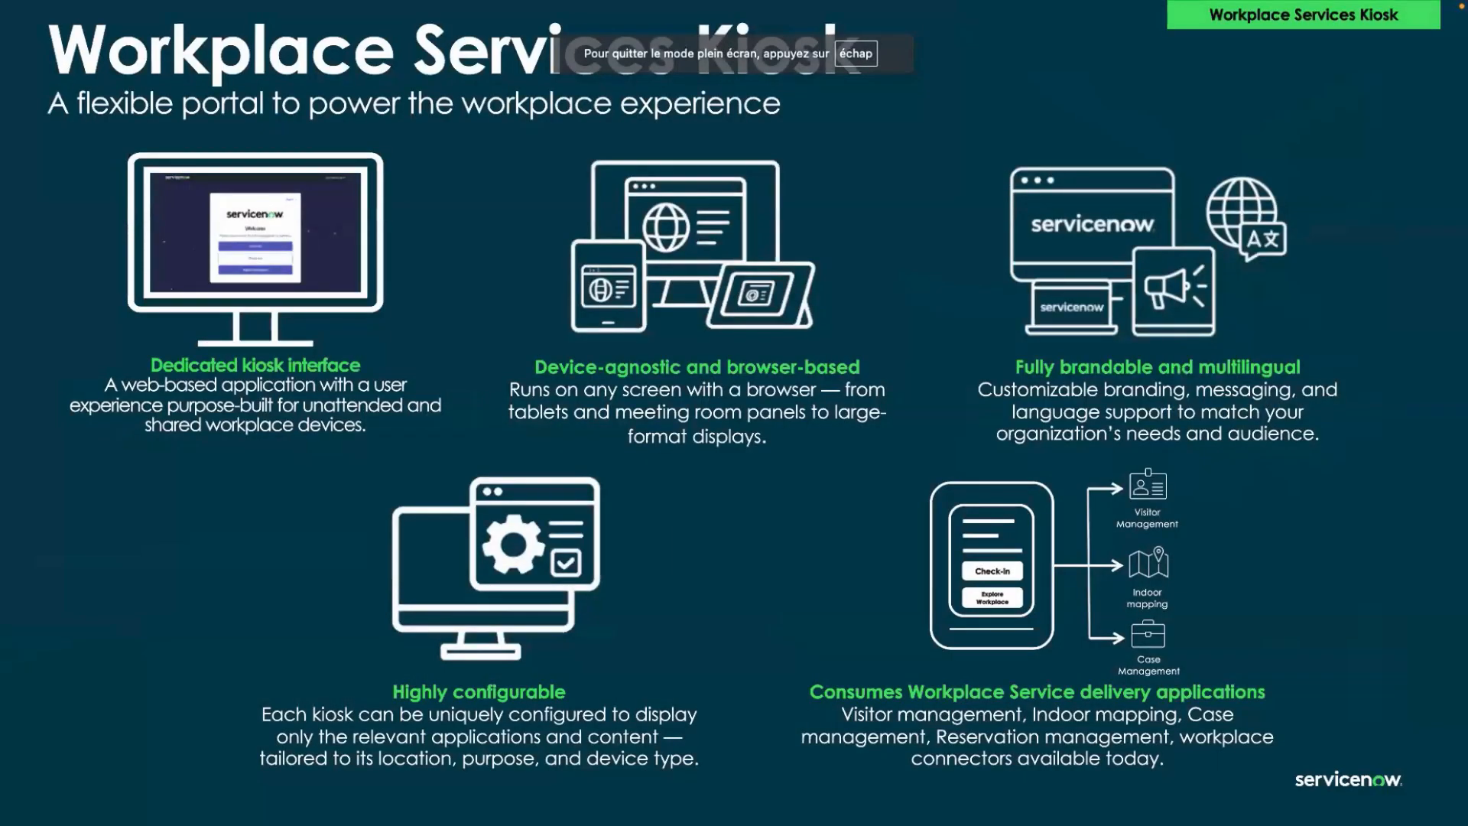